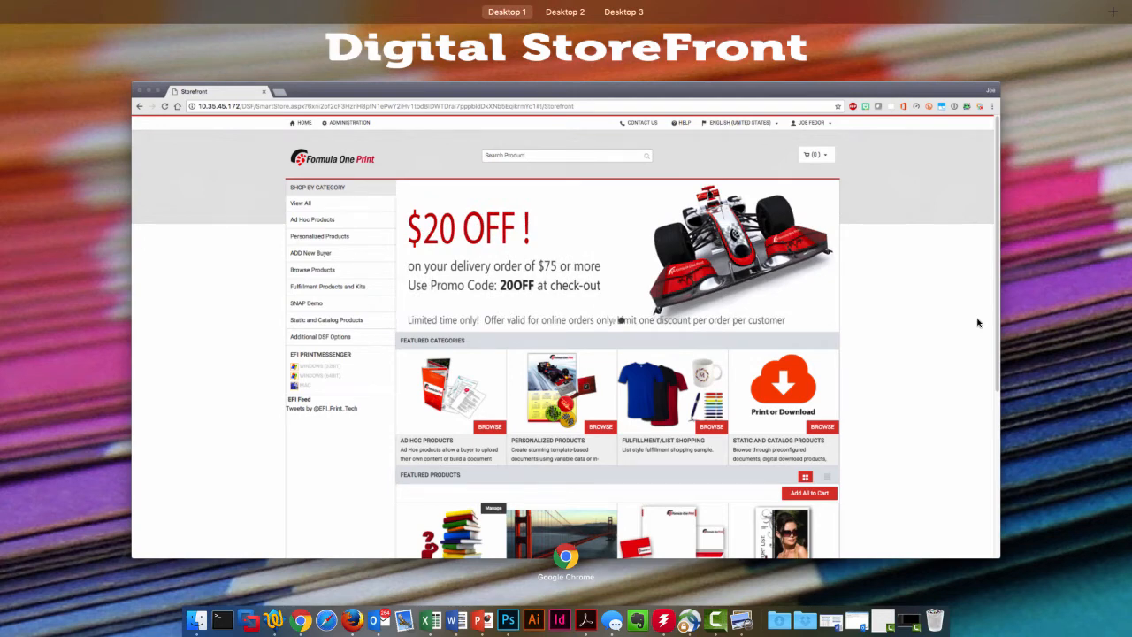
# Step: Look over the Digital StoreFront, PrintSmith Vision and Fiery Command WorkStation desktops, then return to the storefront
pyautogui.hotkey('ctrl', 'Right')
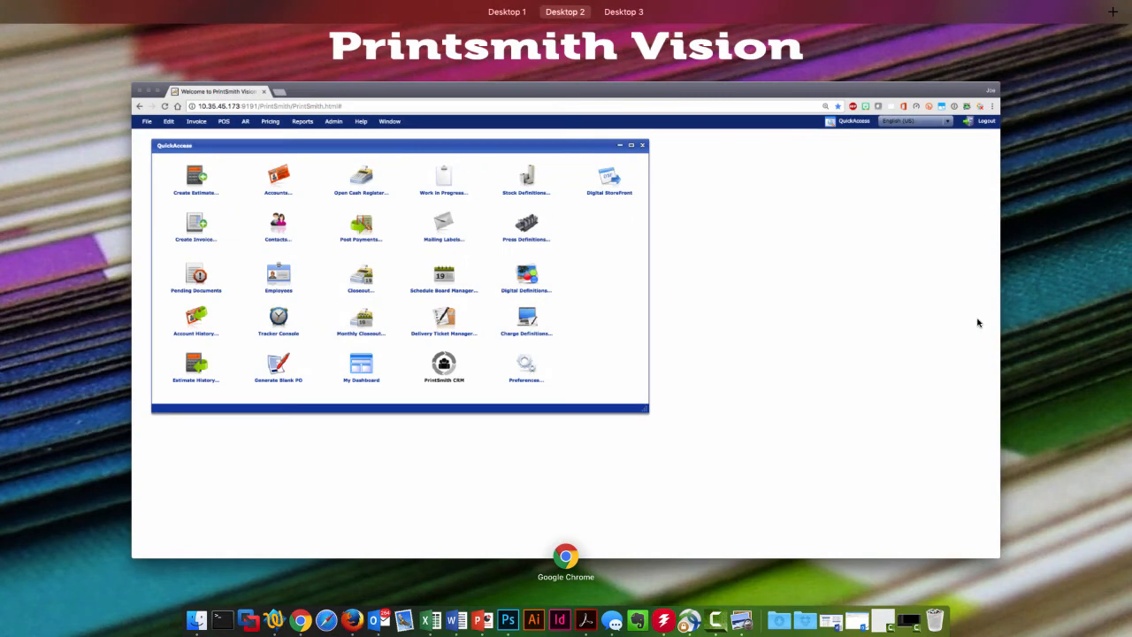
pyautogui.hotkey('ctrl', 'Right')
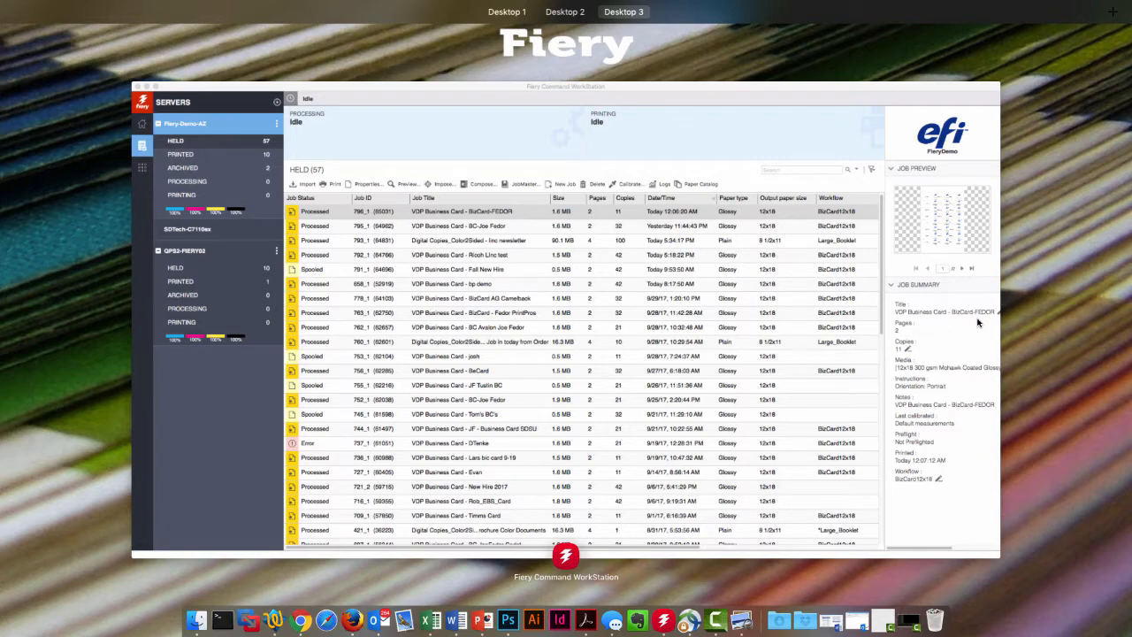
pyautogui.hotkey('ctrl', 'Left')
pyautogui.hotkey('ctrl', 'Left')
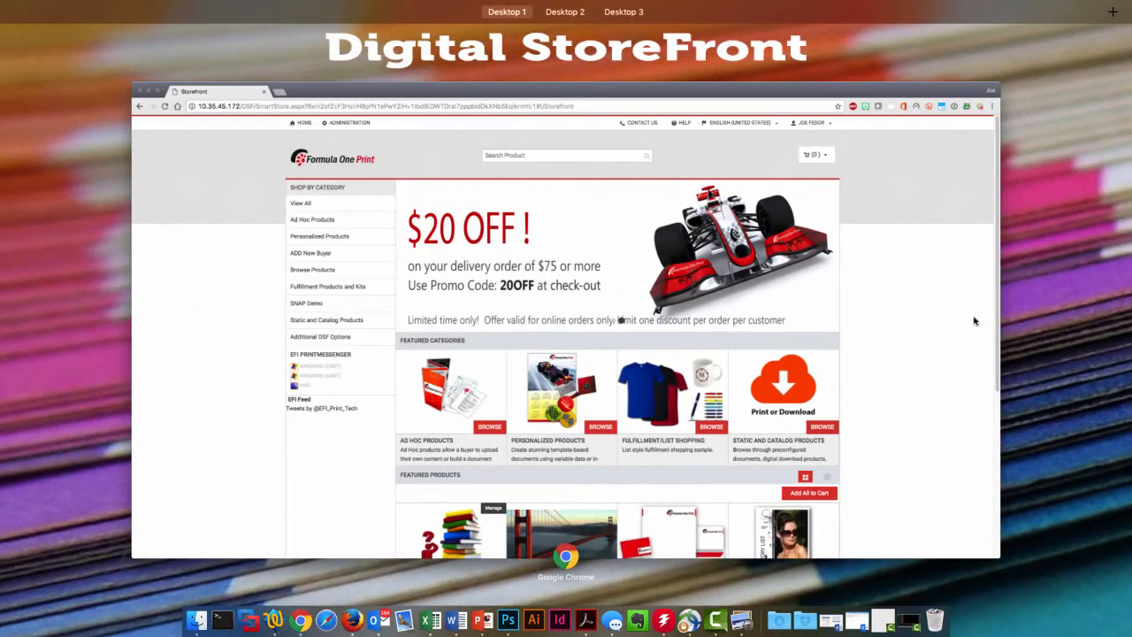
pyautogui.click(920, 315)
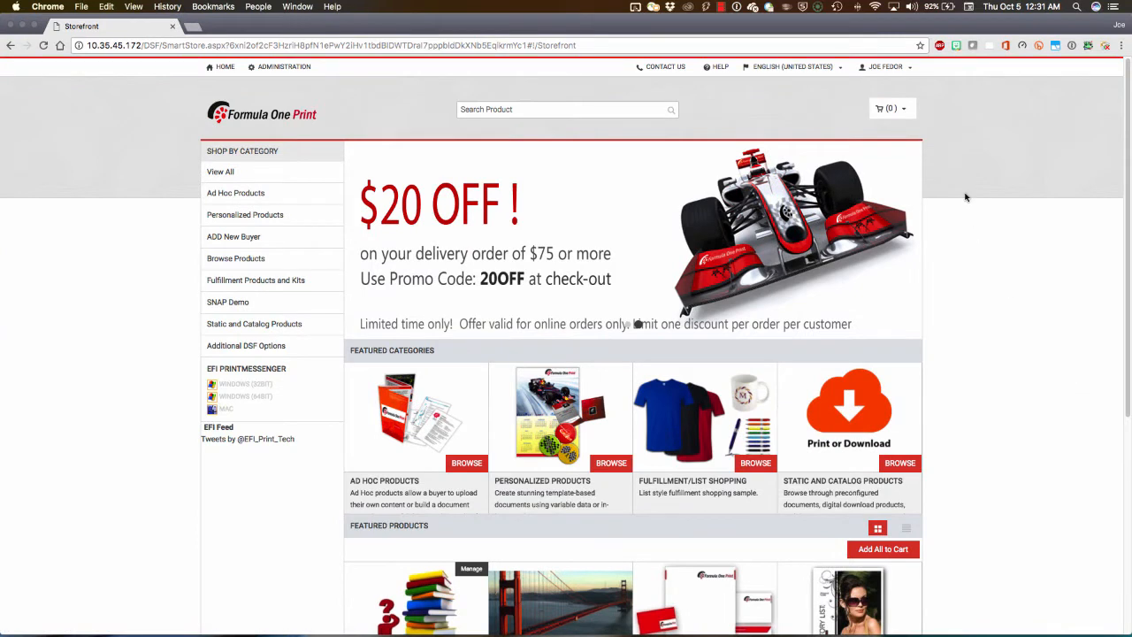
# Step: Open the VDP Business Card product from the Personalized Products category for ordering
pyautogui.click(882, 68)
pyautogui.click(611, 463)
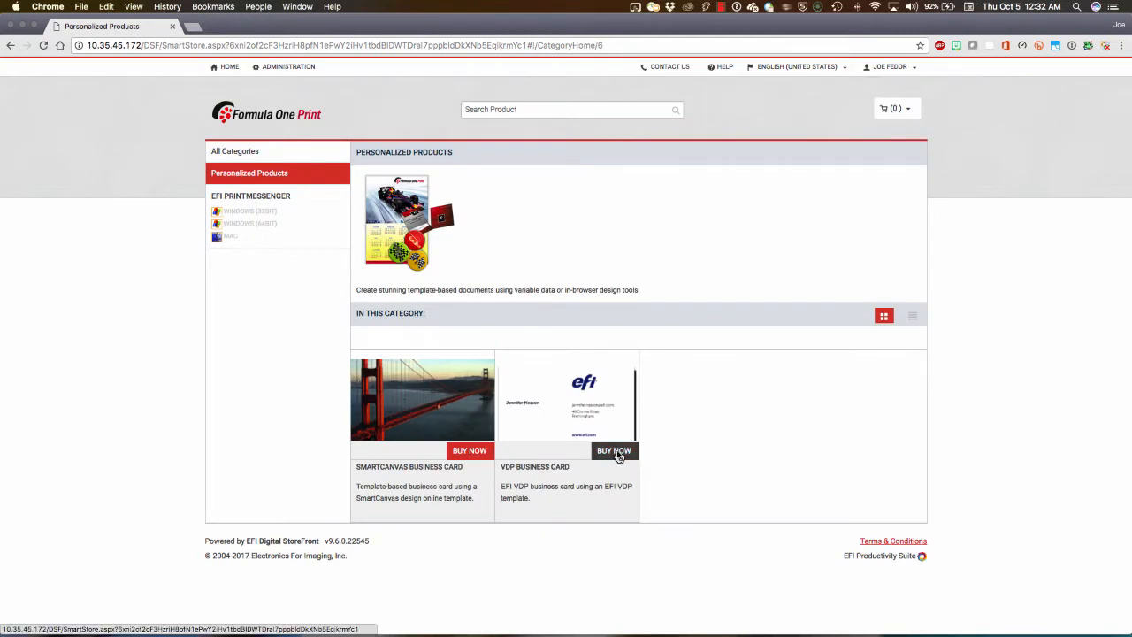
pyautogui.click(616, 453)
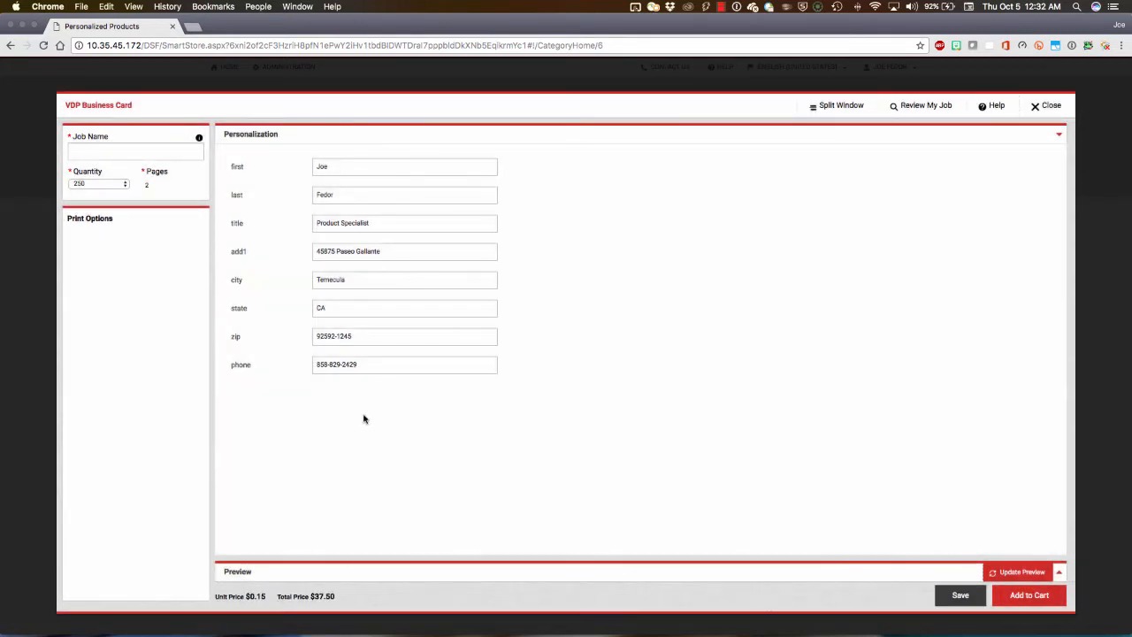
# Step: Name the business card job with a card prefix and the customer's name, and set its quantity to 500
pyautogui.click(143, 151)
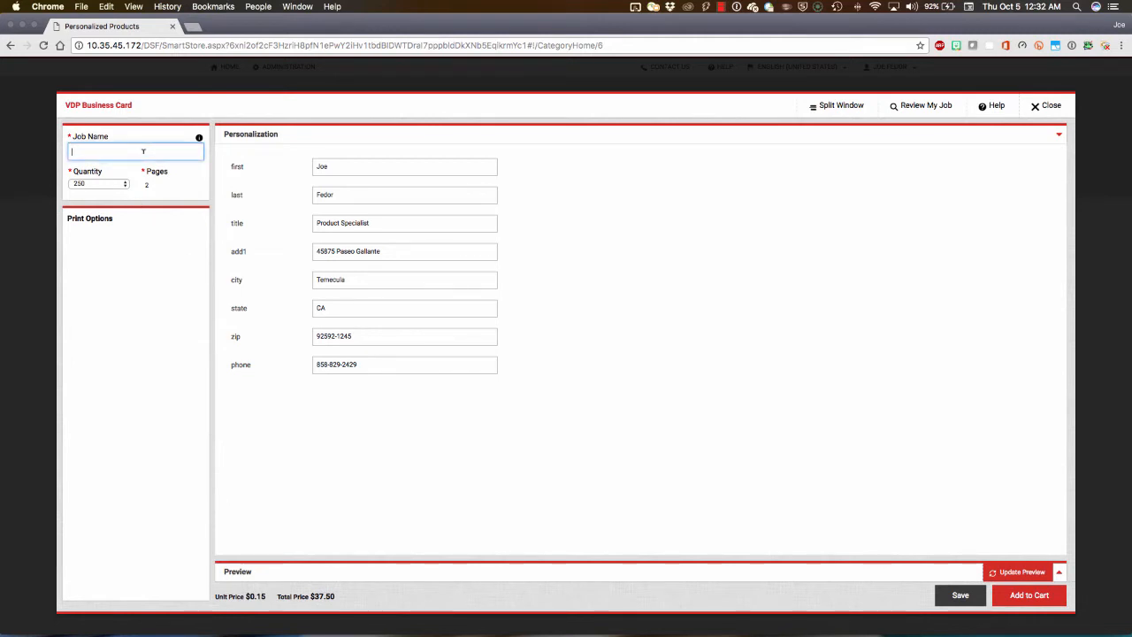
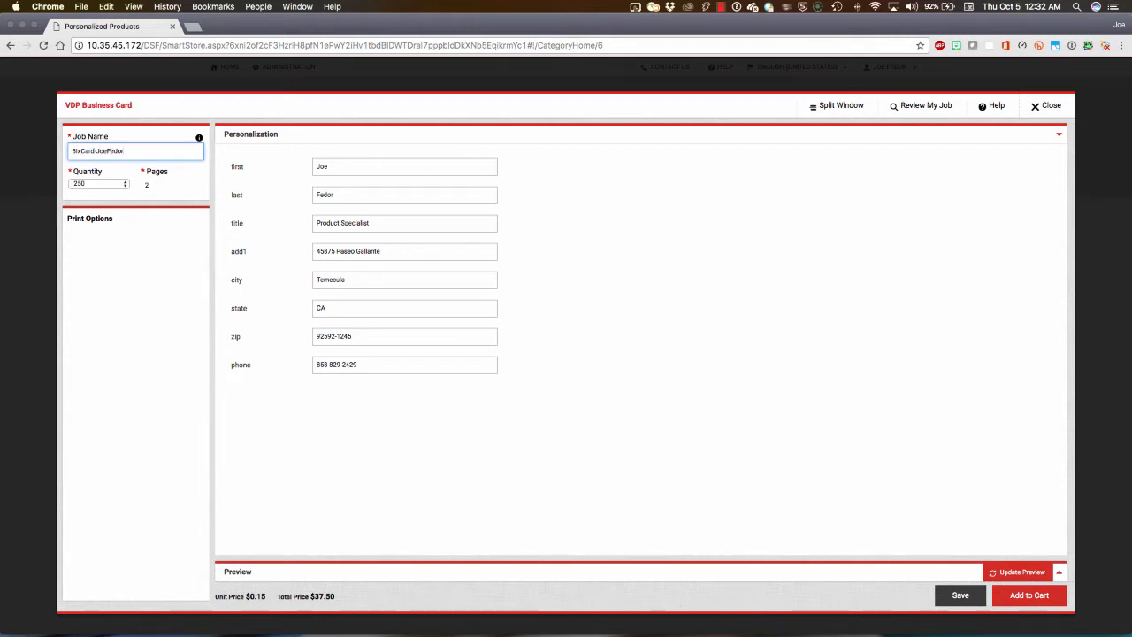
pyautogui.click(88, 184)
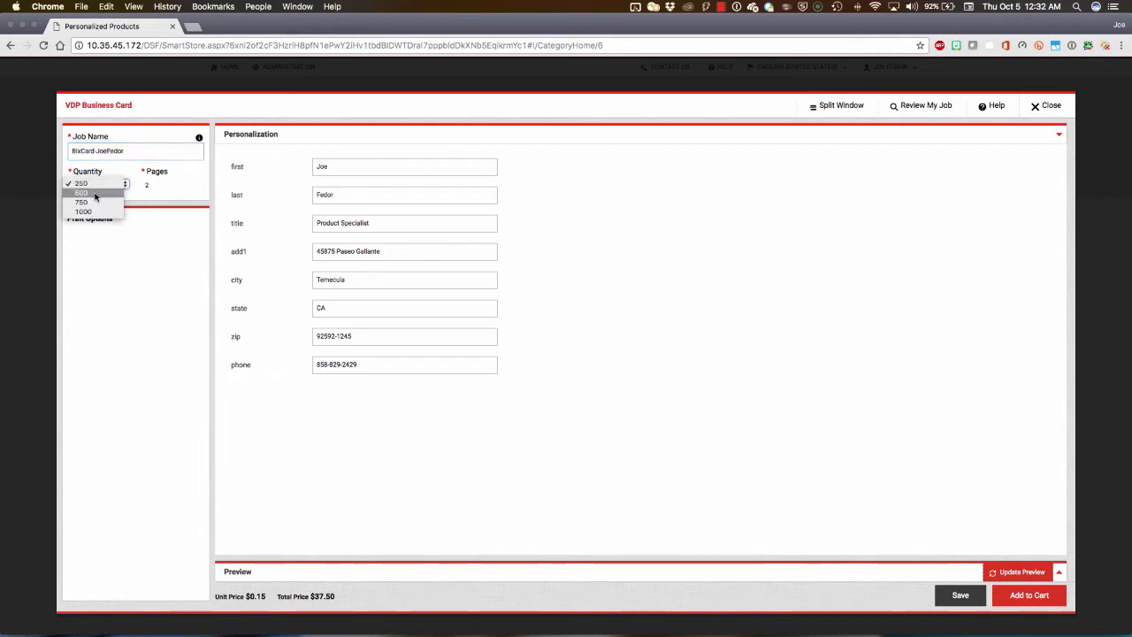
pyautogui.click(96, 194)
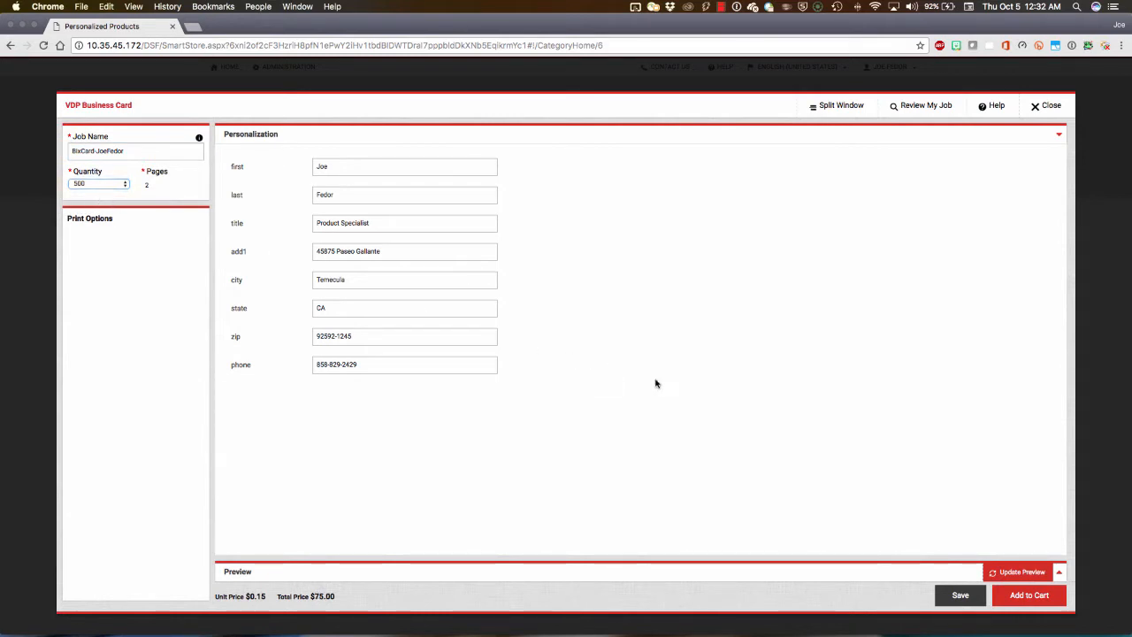
# Step: Update the preview of the personalized business card and add the job to the cart
pyautogui.click(1021, 572)
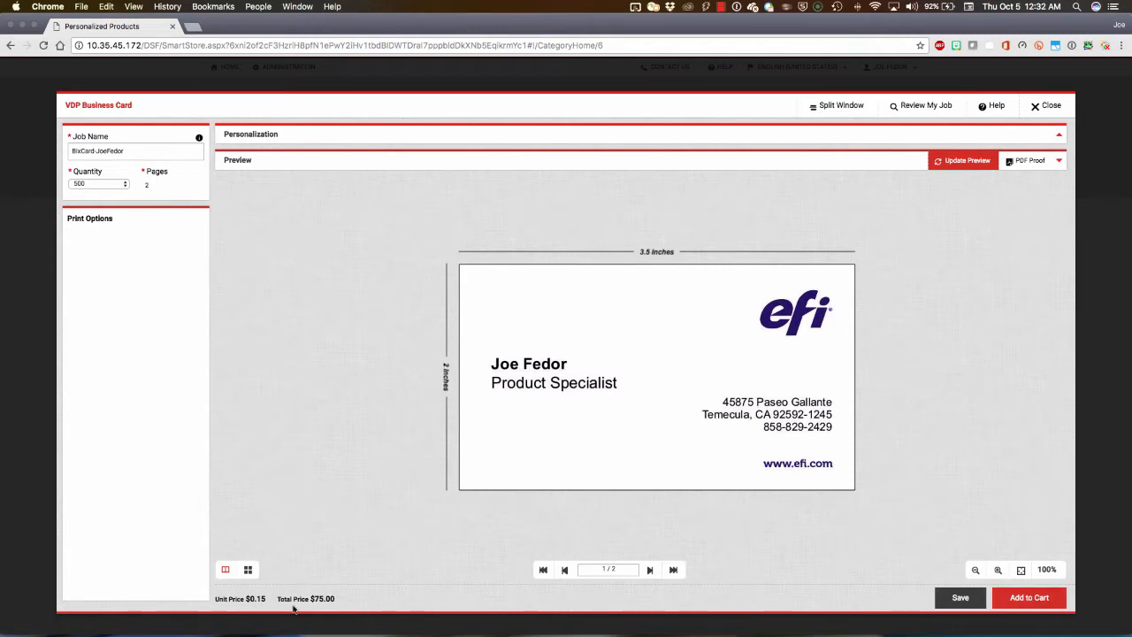
pyautogui.click(1040, 599)
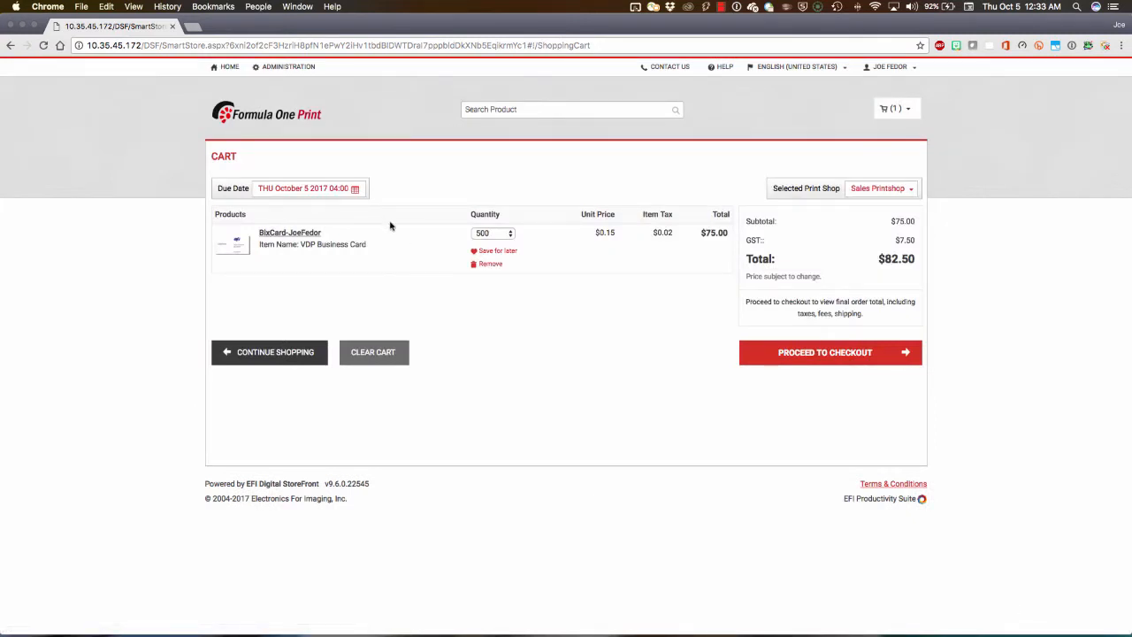
# Step: Set the cart's due date to October 13, 2017 and save it
pyautogui.click(315, 189)
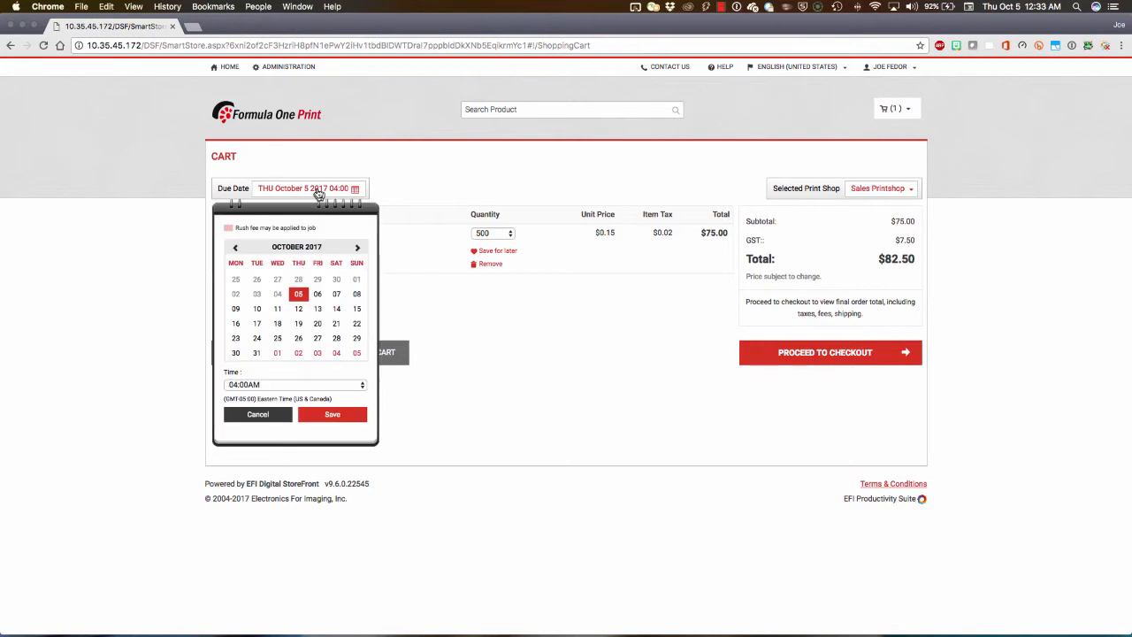
pyautogui.click(317, 308)
pyautogui.click(333, 418)
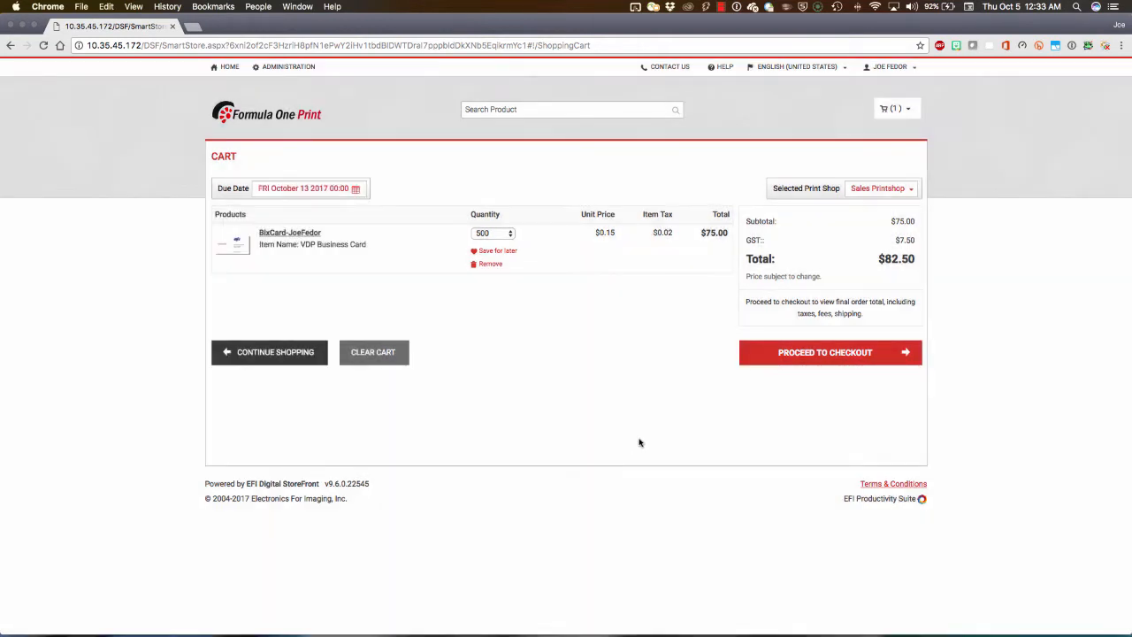
# Step: Check out the cart with UPS 2 Day as the shipment type and continue to payment
pyautogui.click(831, 354)
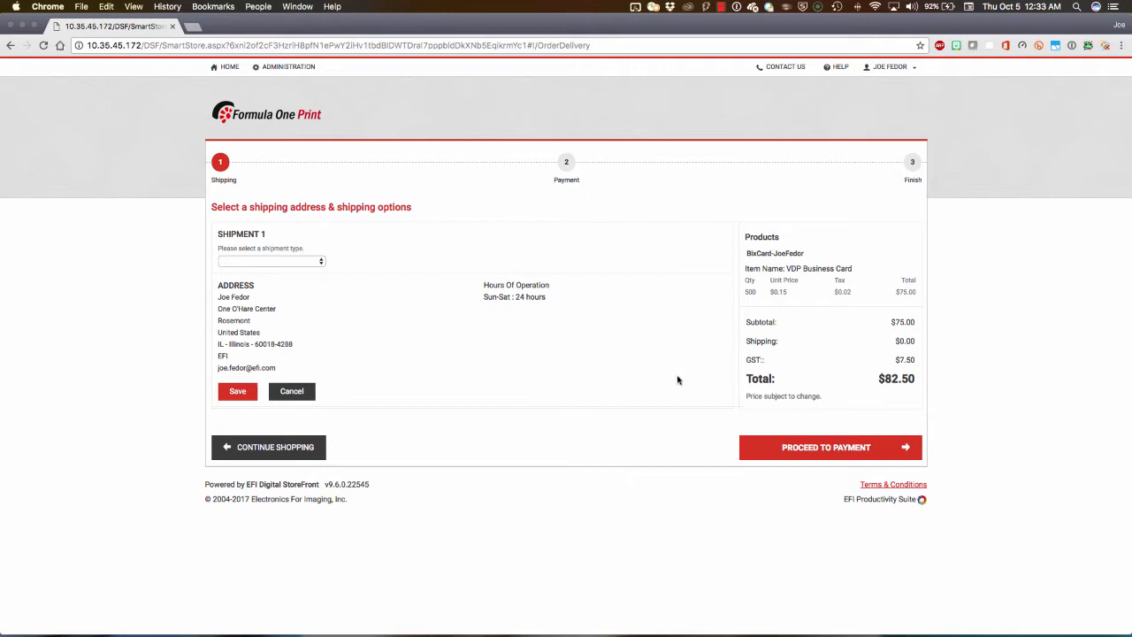
pyautogui.click(309, 262)
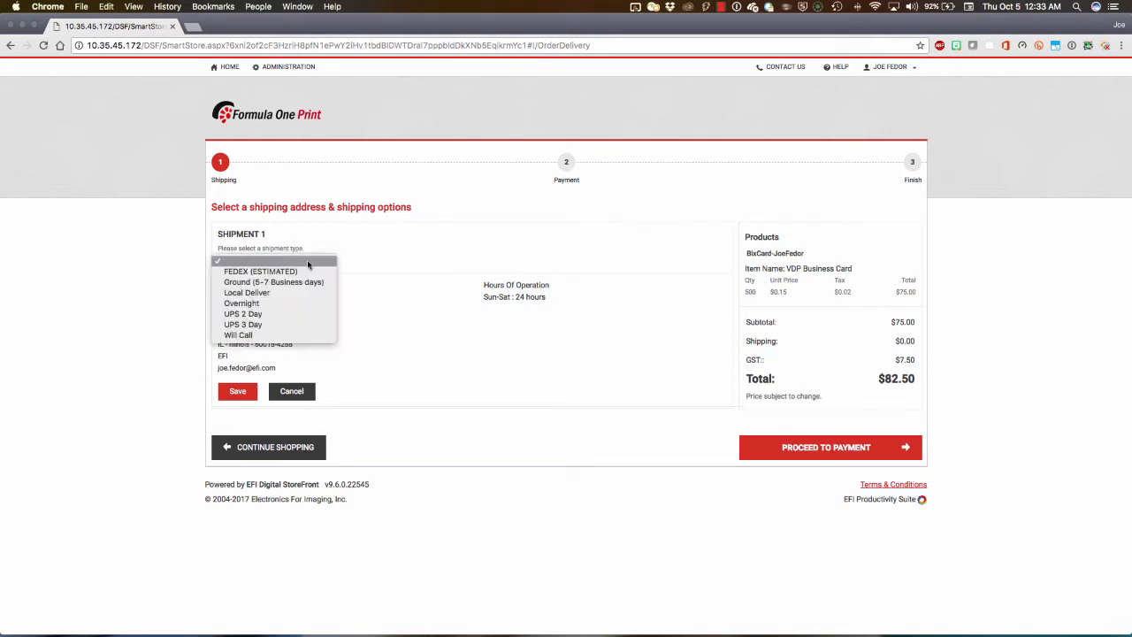
pyautogui.click(286, 314)
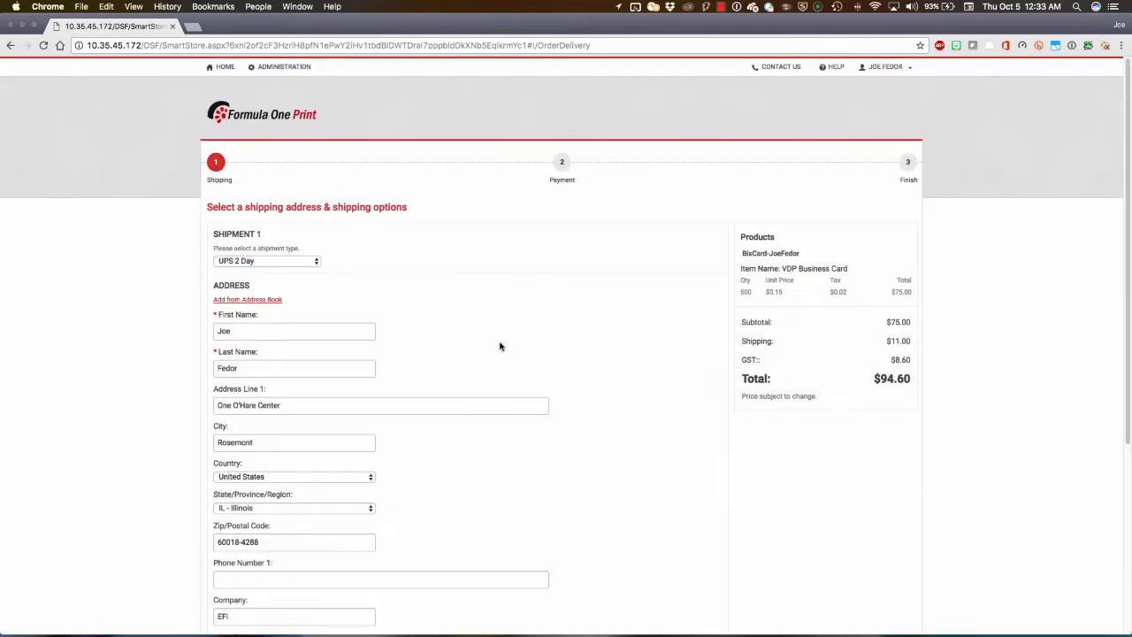
pyautogui.scroll(-3, 498, 344)
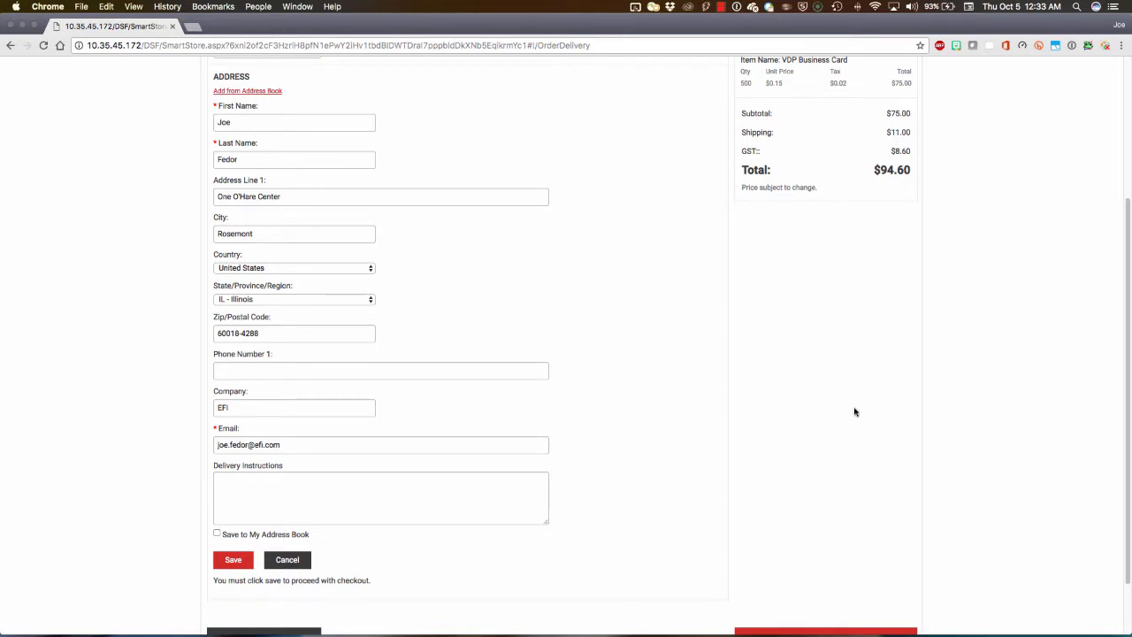
pyautogui.scroll(-2, 854, 411)
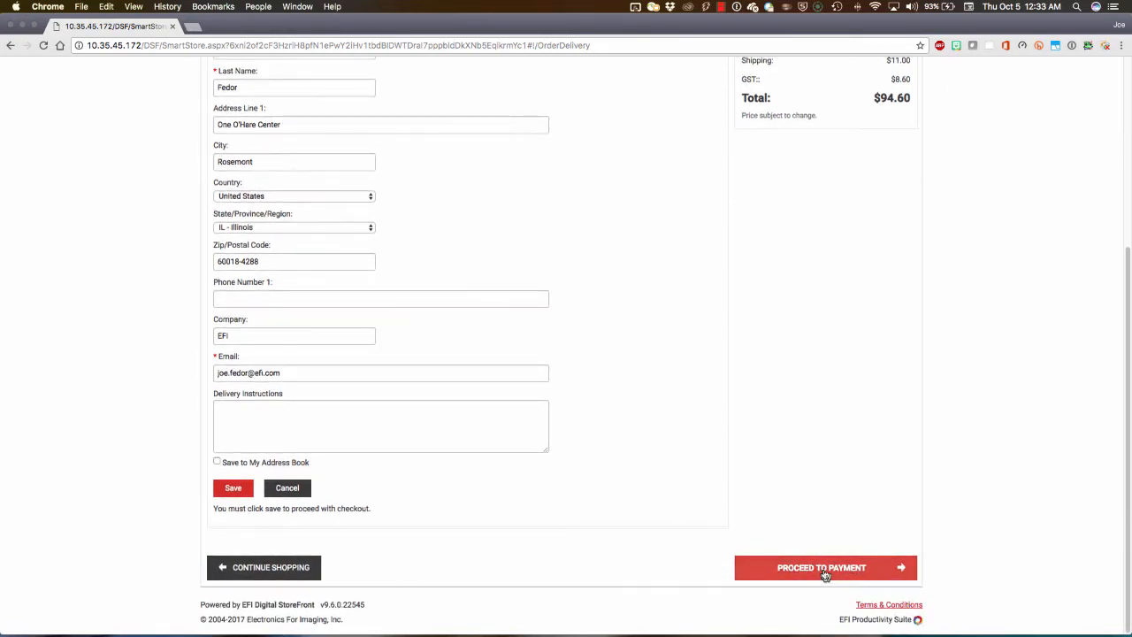
pyautogui.click(824, 570)
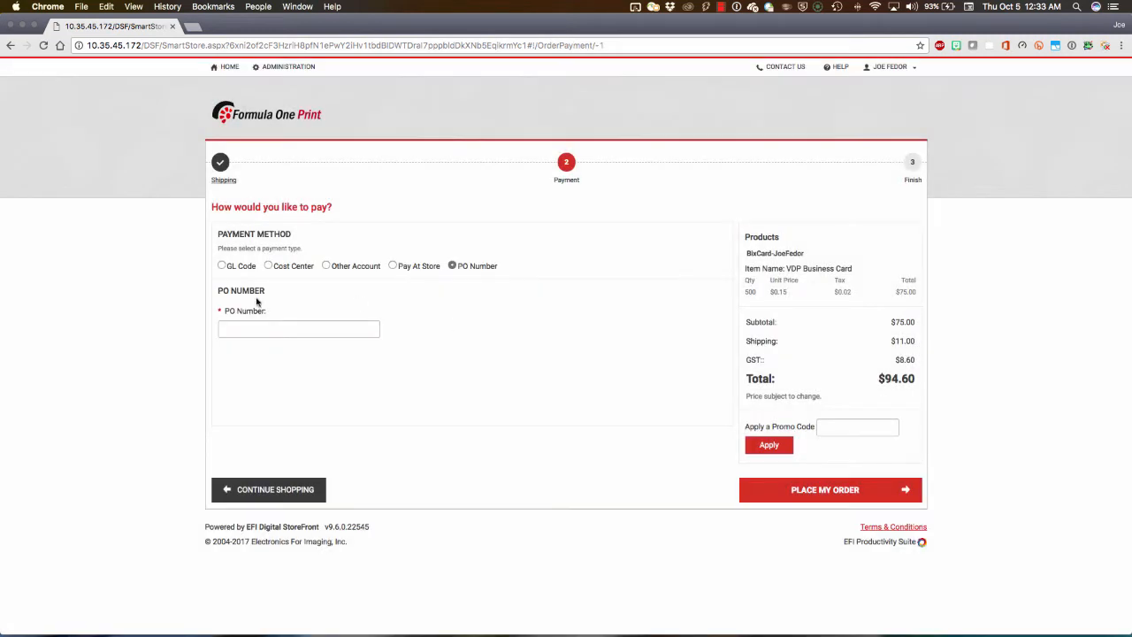
# Step: Choose GL Code as the payment method, enter the accounting code, and place the order
pyautogui.click(222, 265)
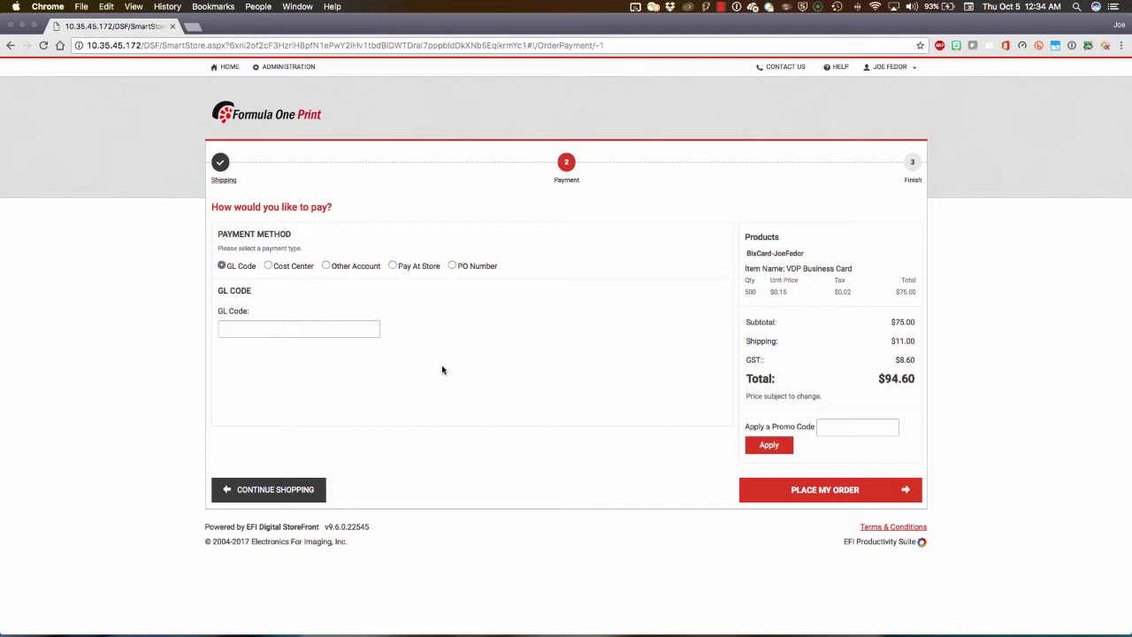
pyautogui.click(297, 324)
pyautogui.write('JF')
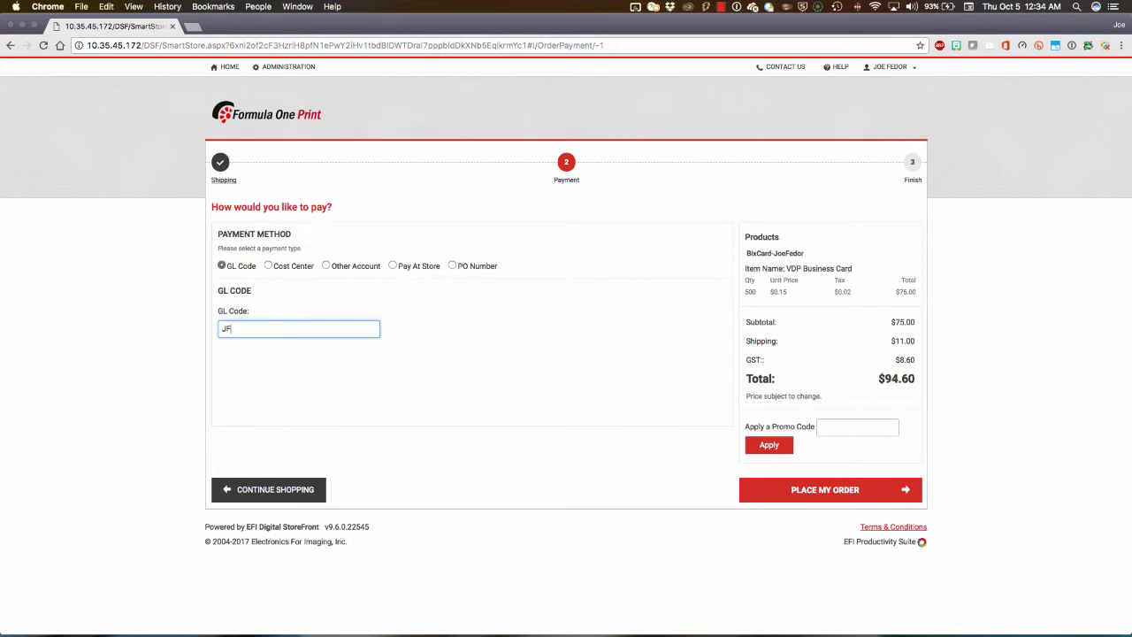
pyautogui.write('-12345')
pyautogui.click(805, 490)
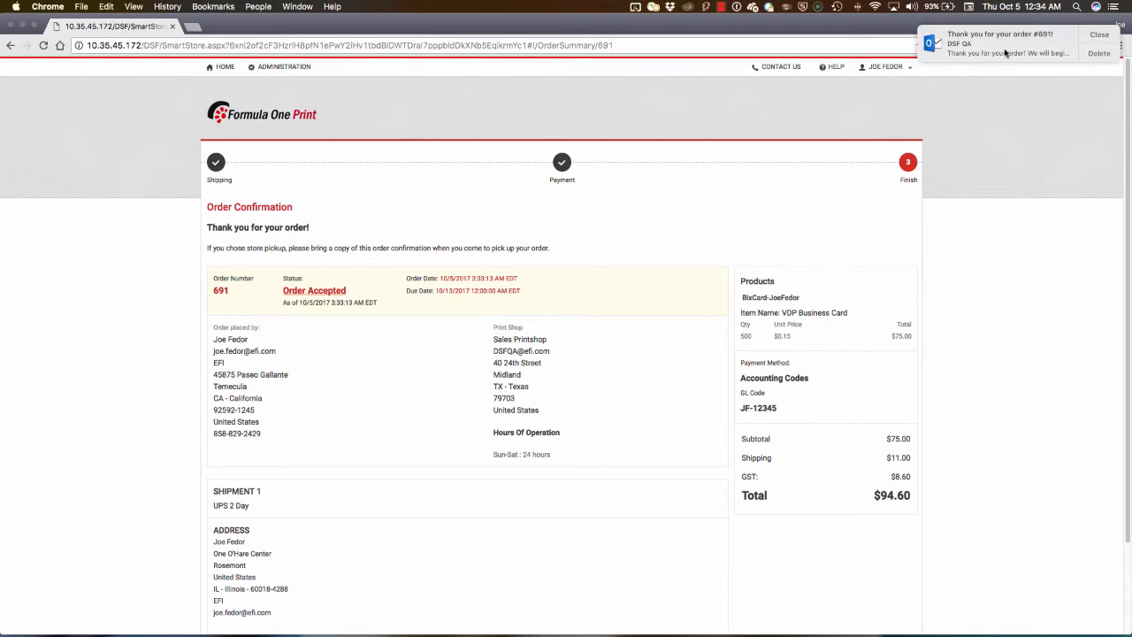
# Step: Open the order confirmation e-mail in Outlook, review its order details and card image, and close it
pyautogui.click(1015, 50)
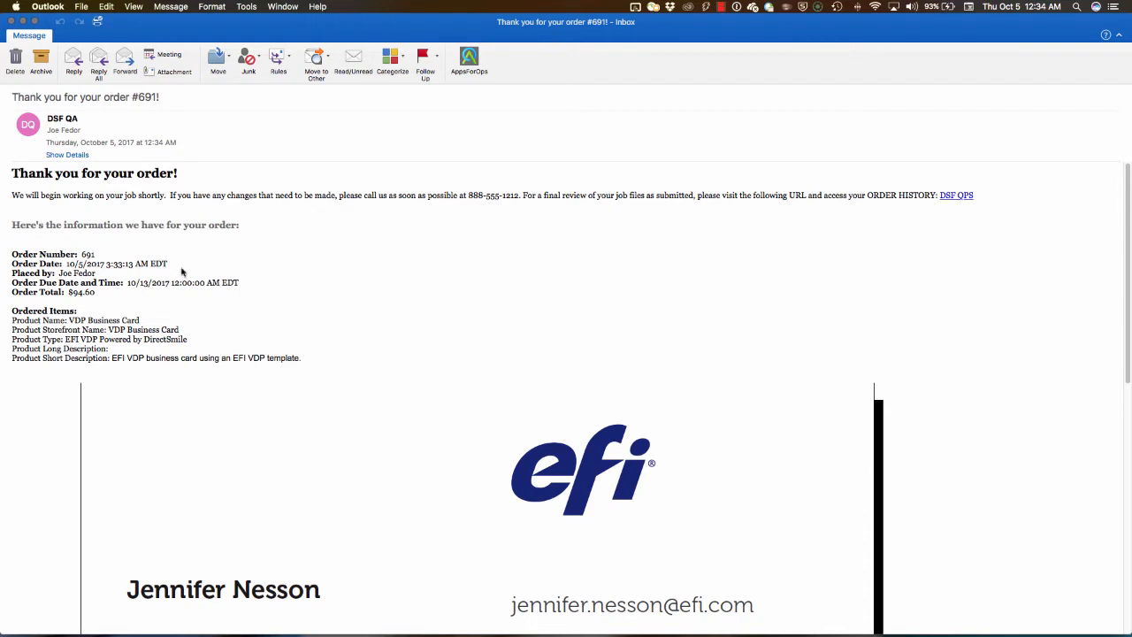
pyautogui.moveTo(12, 251); pyautogui.dragTo(282, 354)
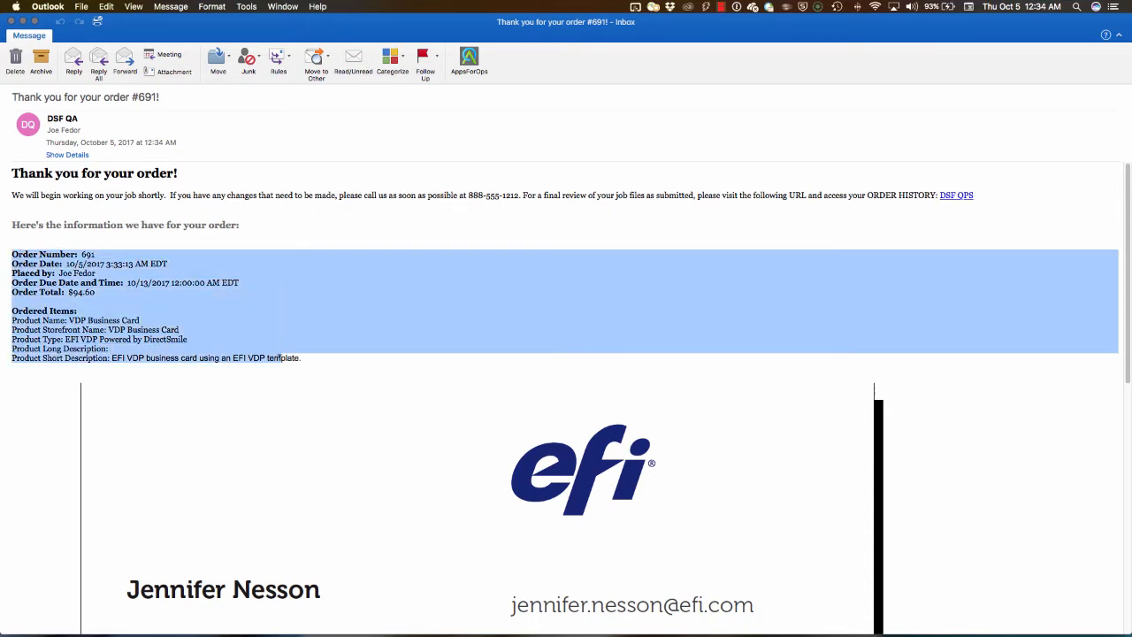
pyautogui.scroll(-8, 424, 451)
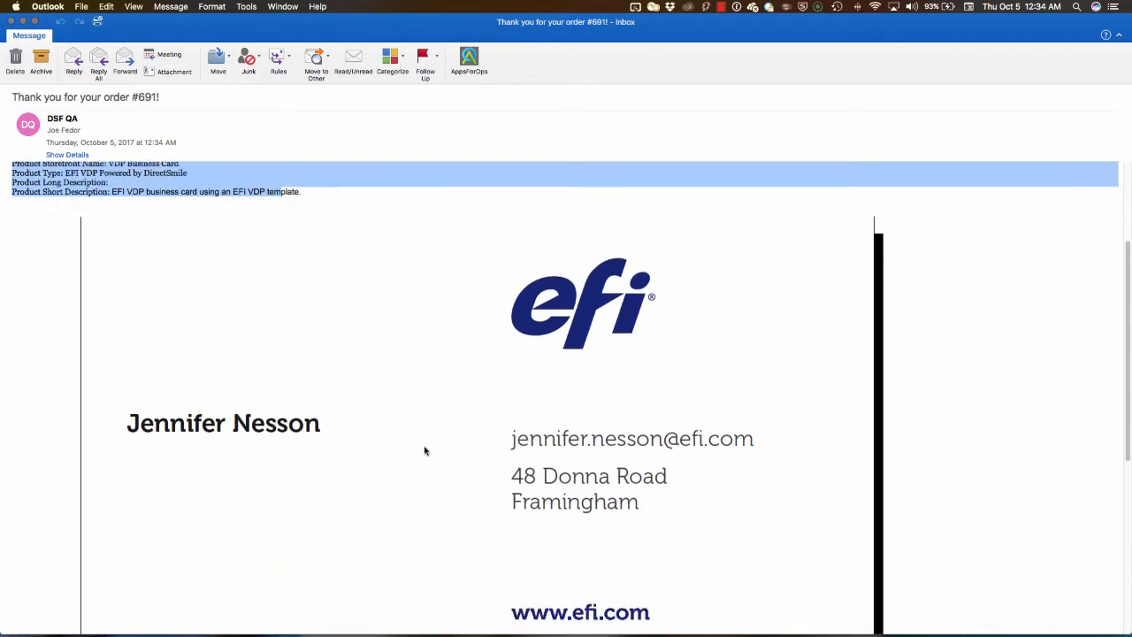
pyautogui.scroll(8, 424, 451)
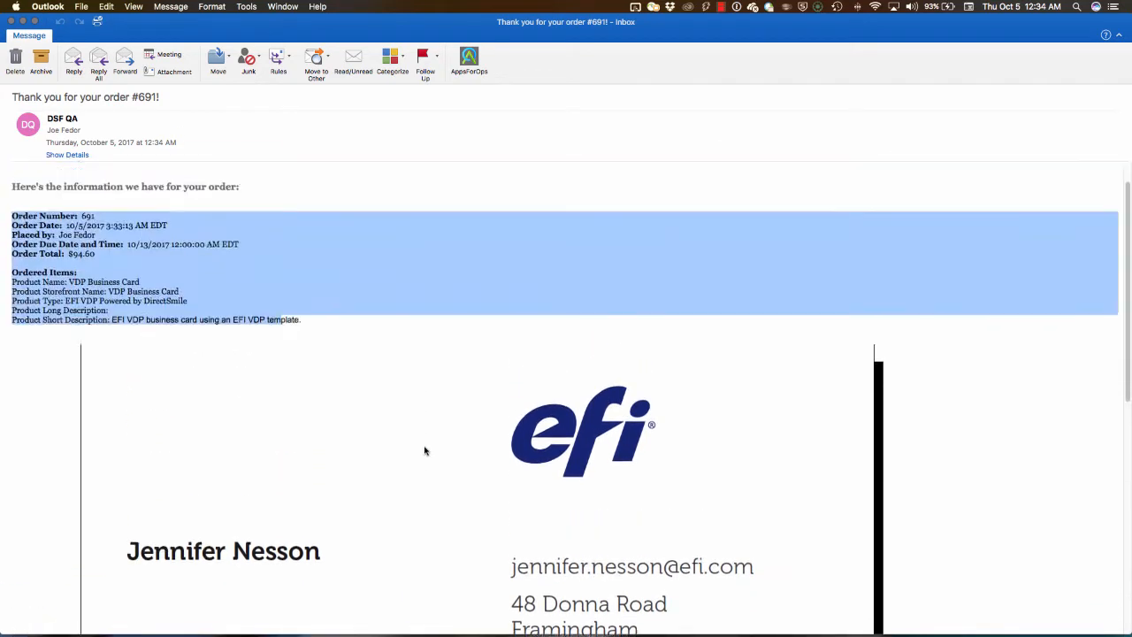
pyautogui.click(12, 21)
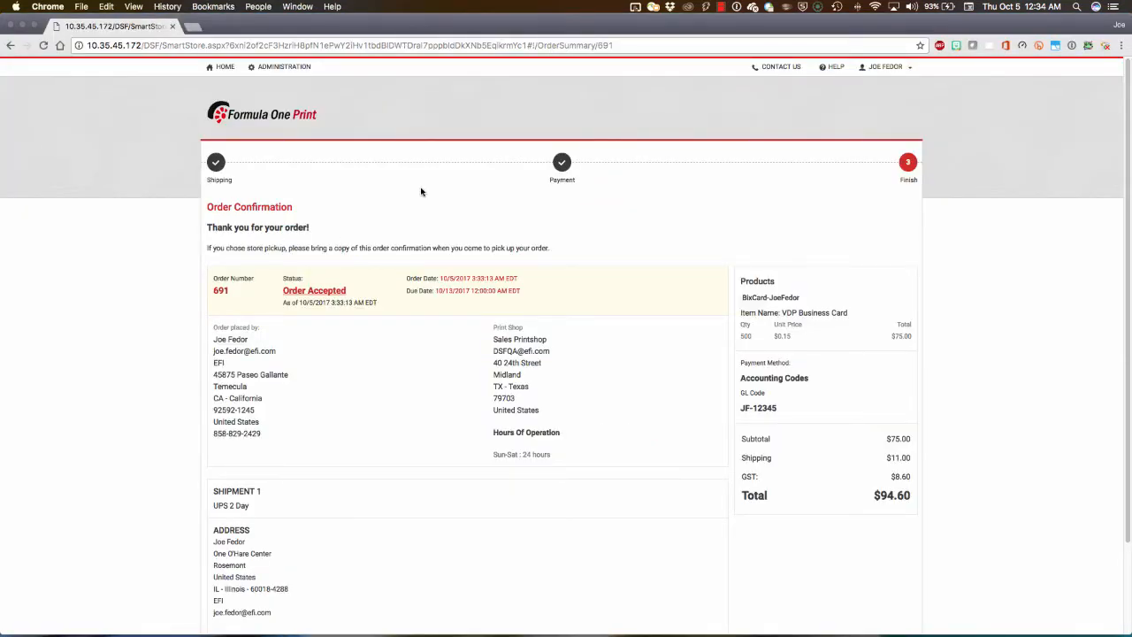
# Step: Switch to PrintSmith Vision and open the newest VDP Business Card web order's invoice from the pending documents
pyautogui.hotkey('ctrl', 'Right')
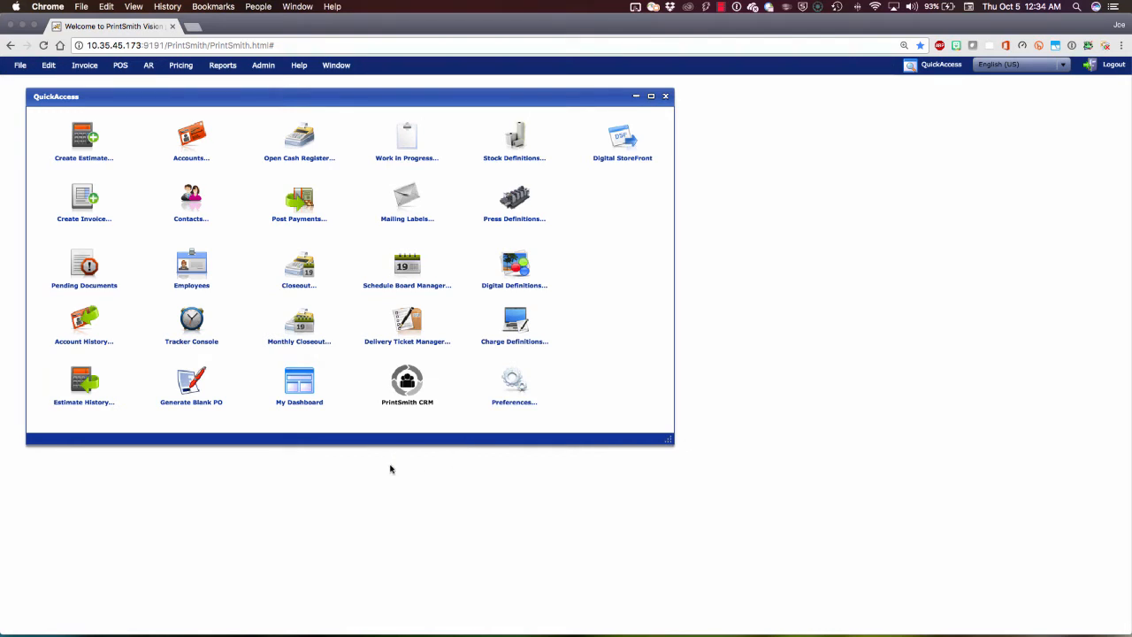
pyautogui.click(80, 268)
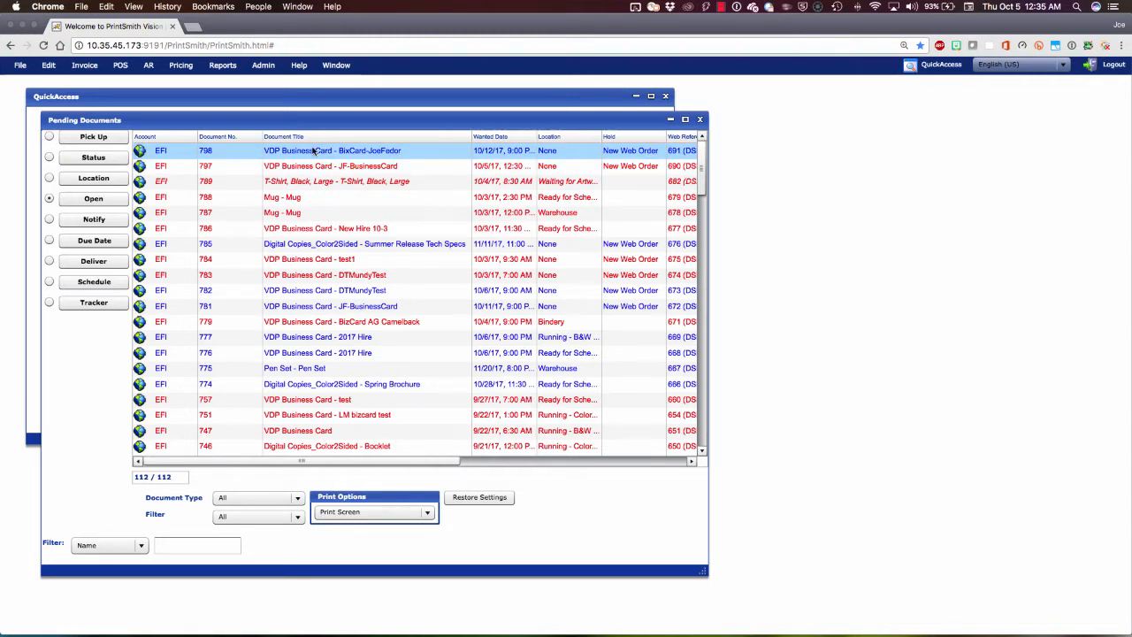
pyautogui.keyDown('shift'); pyautogui.click(251, 165); pyautogui.keyUp('shift')
pyautogui.click(228, 157)
pyautogui.moveTo(706, 573); pyautogui.dragTo(748, 582)
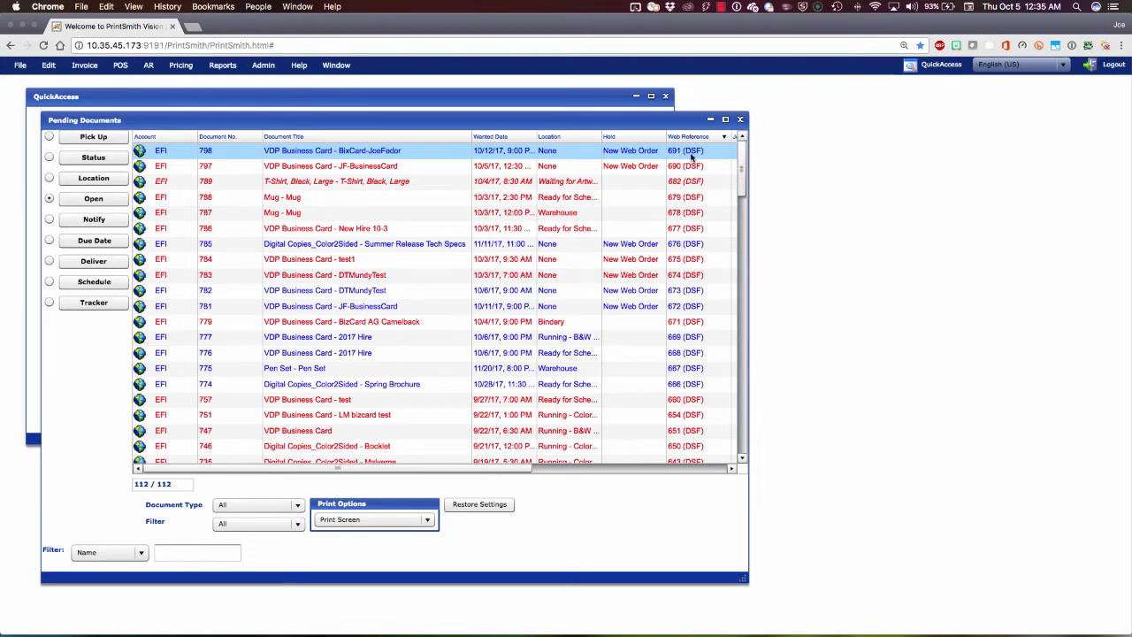
pyautogui.doubleClick(343, 155)
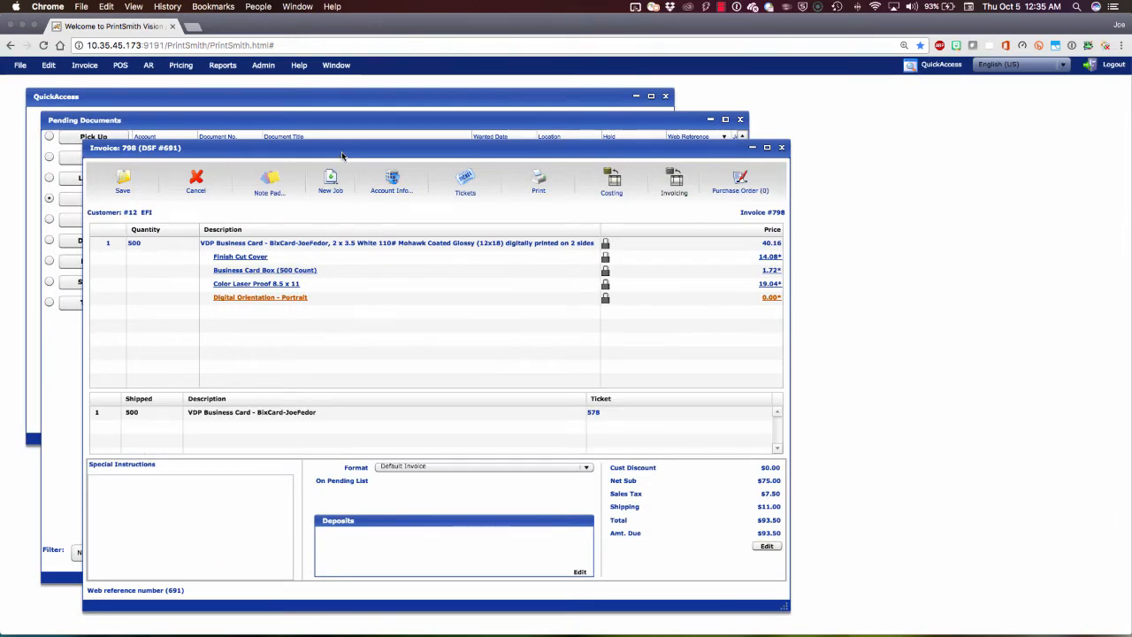
# Step: Open the invoice's account info and examine the contact details and delivery address
pyautogui.click(396, 187)
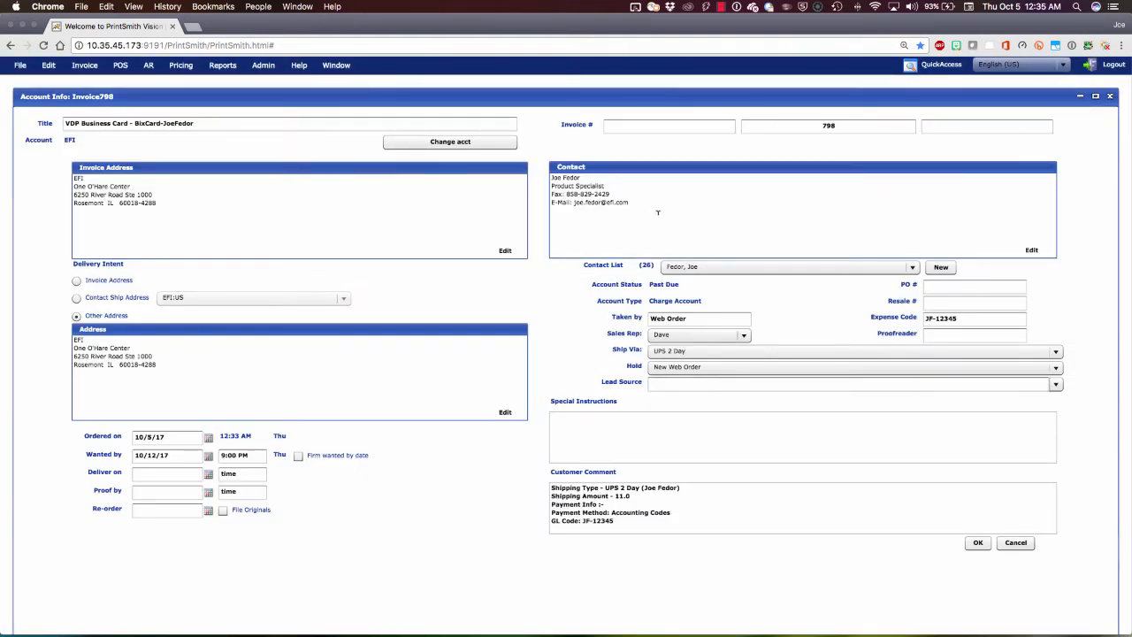
pyautogui.moveTo(658, 212); pyautogui.dragTo(529, 146)
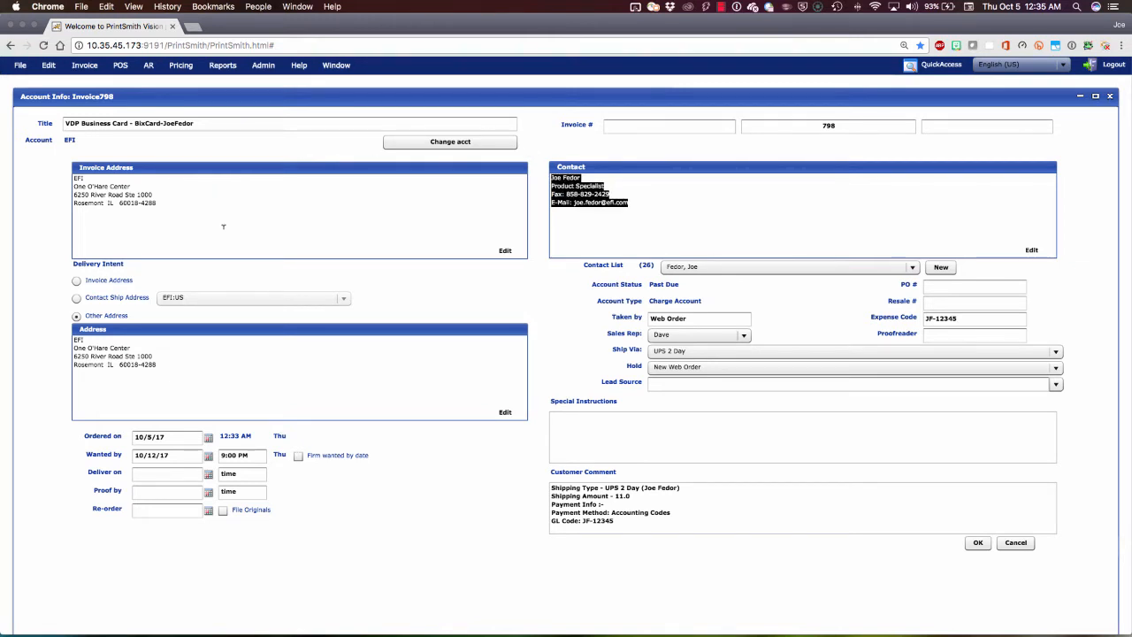
pyautogui.moveTo(174, 377); pyautogui.dragTo(53, 317)
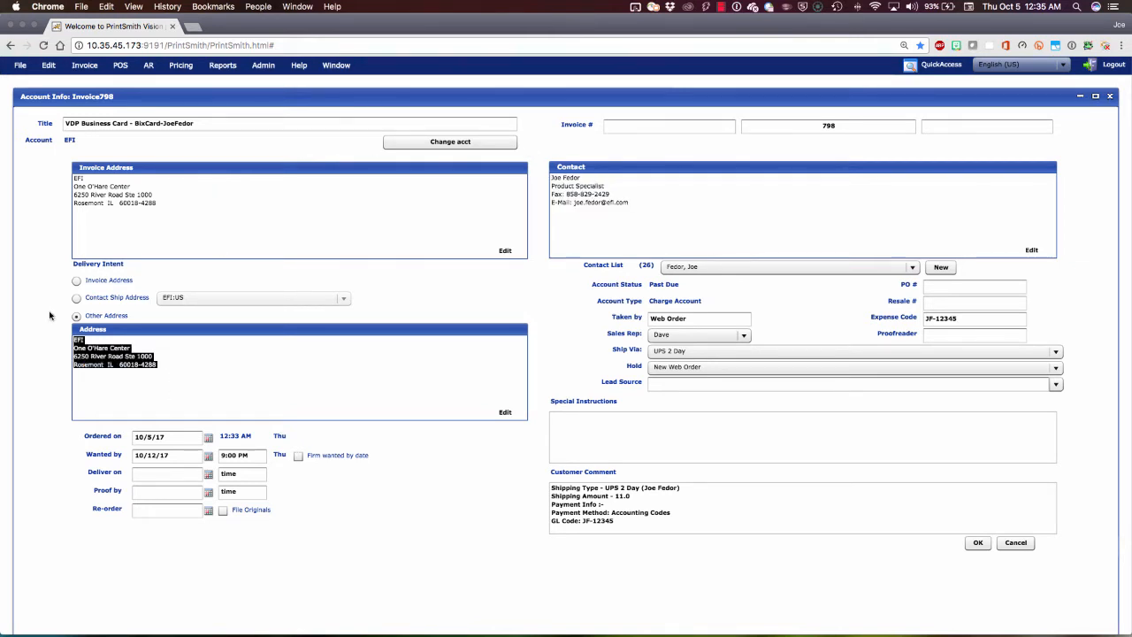
# Step: Review the invoice address, shipping method and expense code in the account info, and close it with the details accepted
pyautogui.click(172, 200)
pyautogui.moveTo(170, 203); pyautogui.dragTo(28, 152)
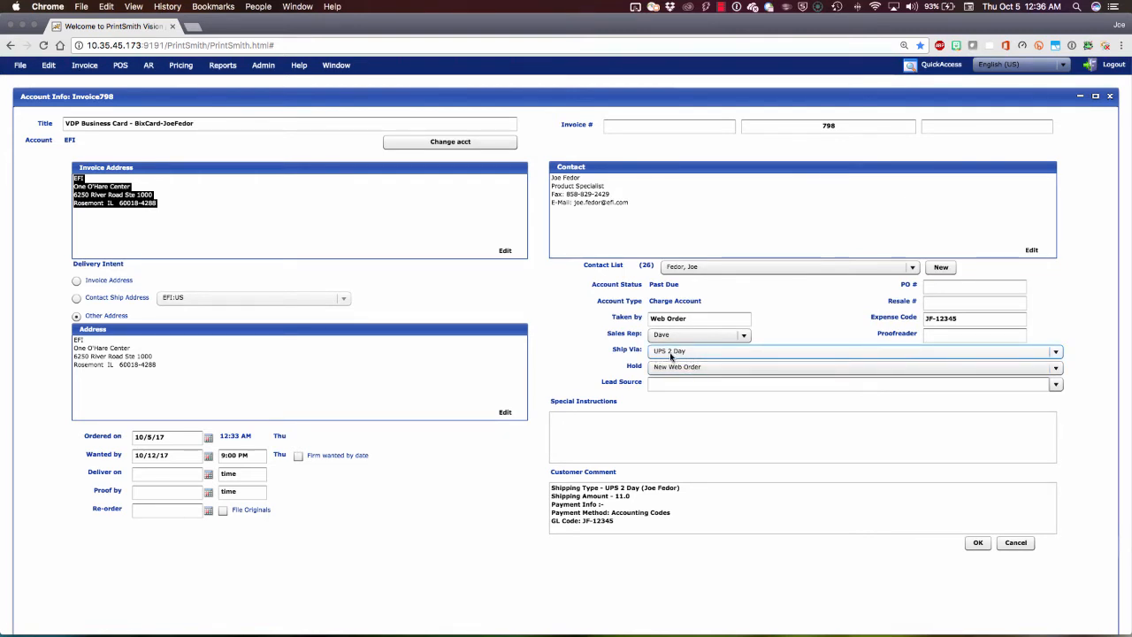
pyautogui.click(972, 317)
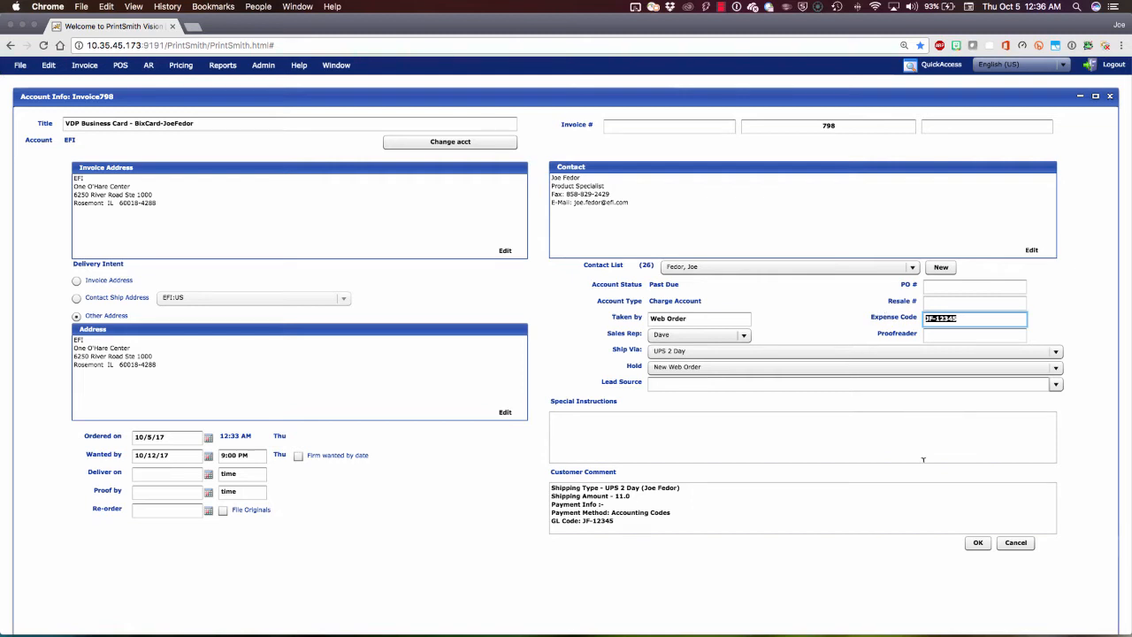
pyautogui.click(977, 542)
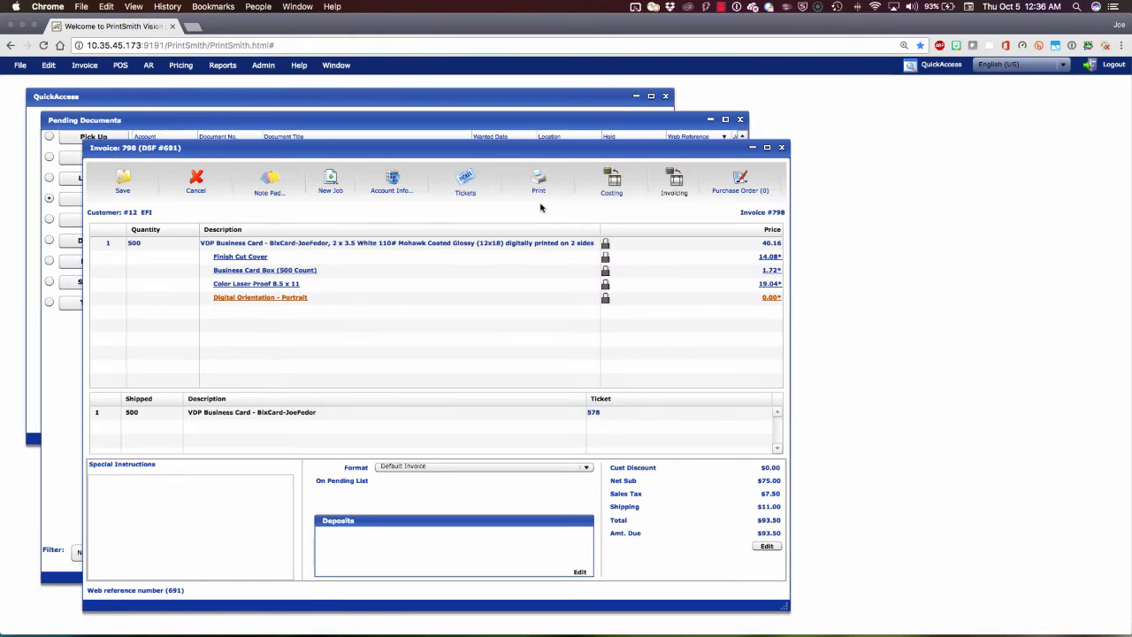
# Step: Examine the invoice's business card job, its cutting, box, proof and orientation charges, and the shipment line
pyautogui.click(303, 241)
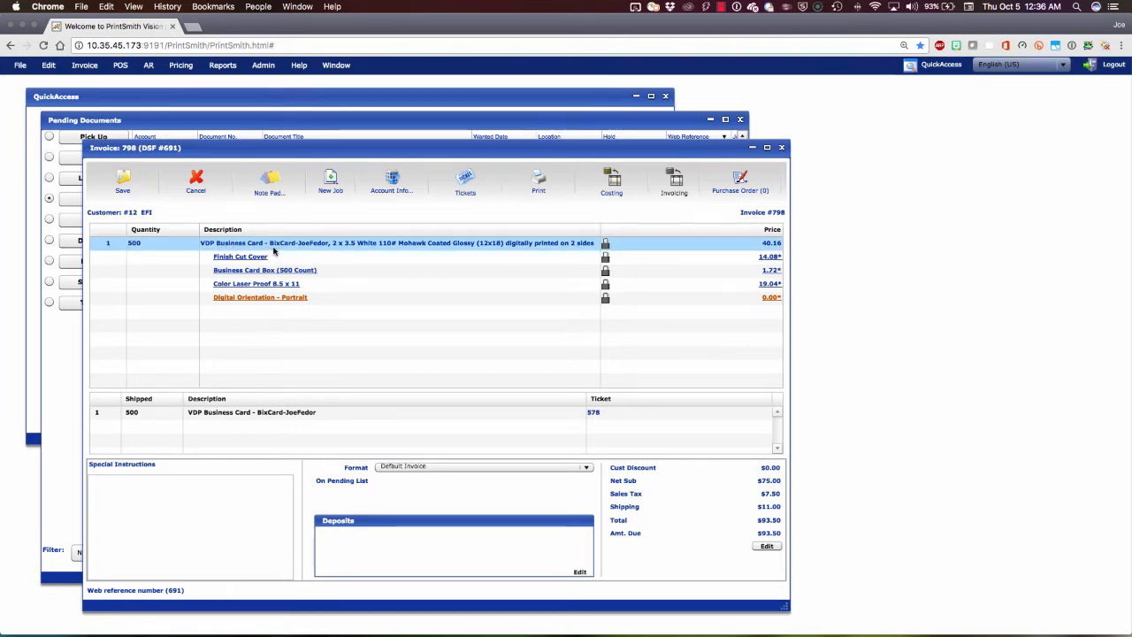
pyautogui.click(265, 253)
pyautogui.click(283, 270)
pyautogui.click(339, 283)
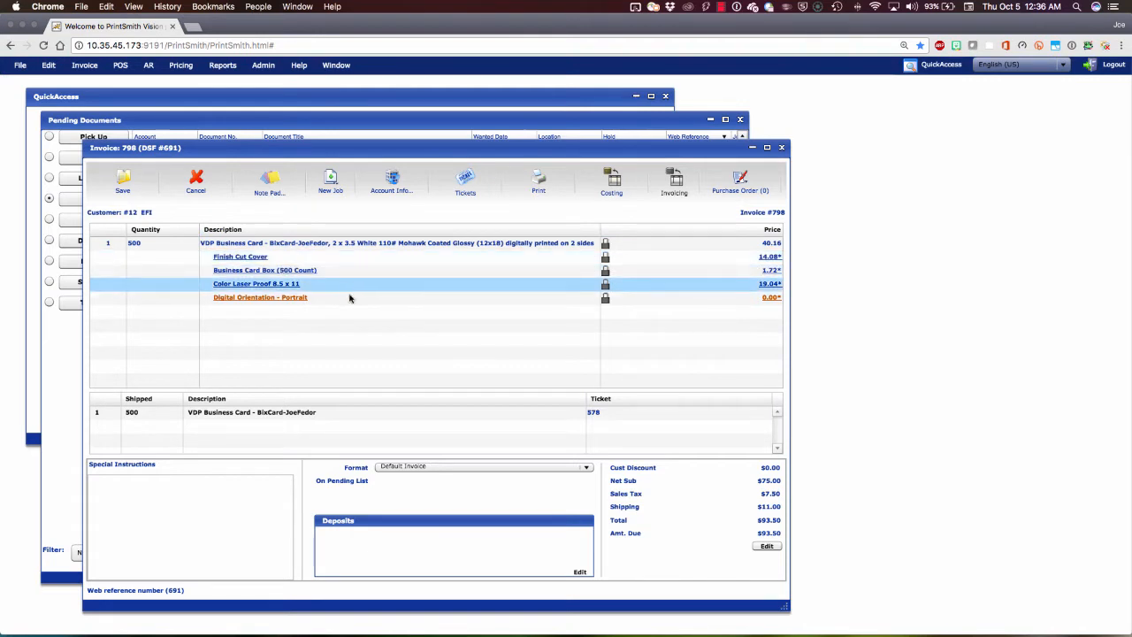
pyautogui.click(349, 298)
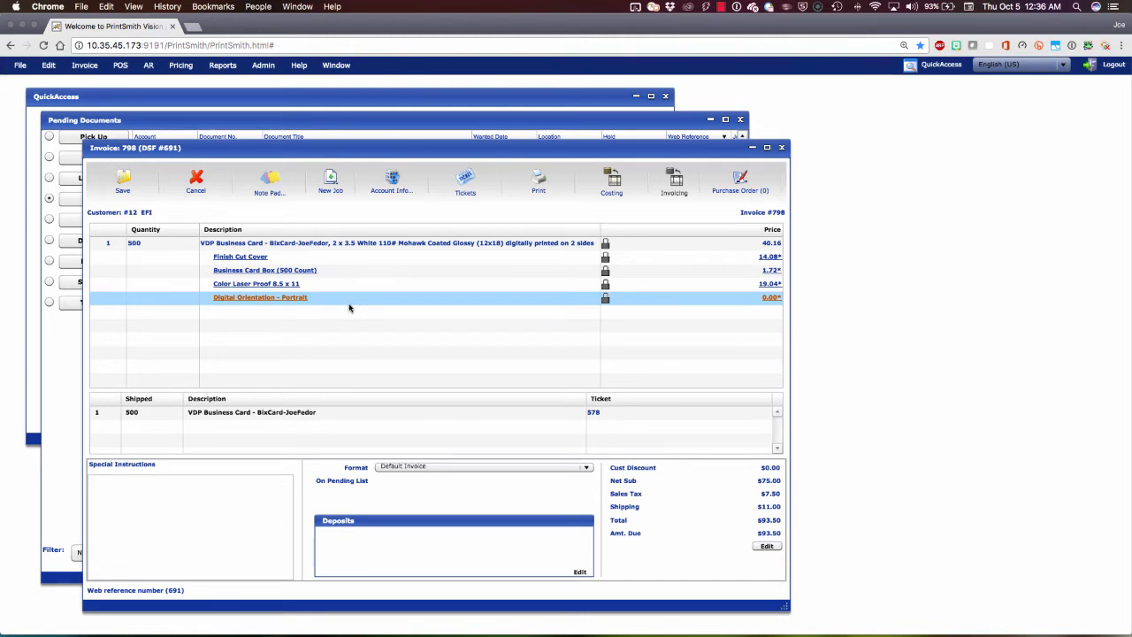
pyautogui.click(285, 412)
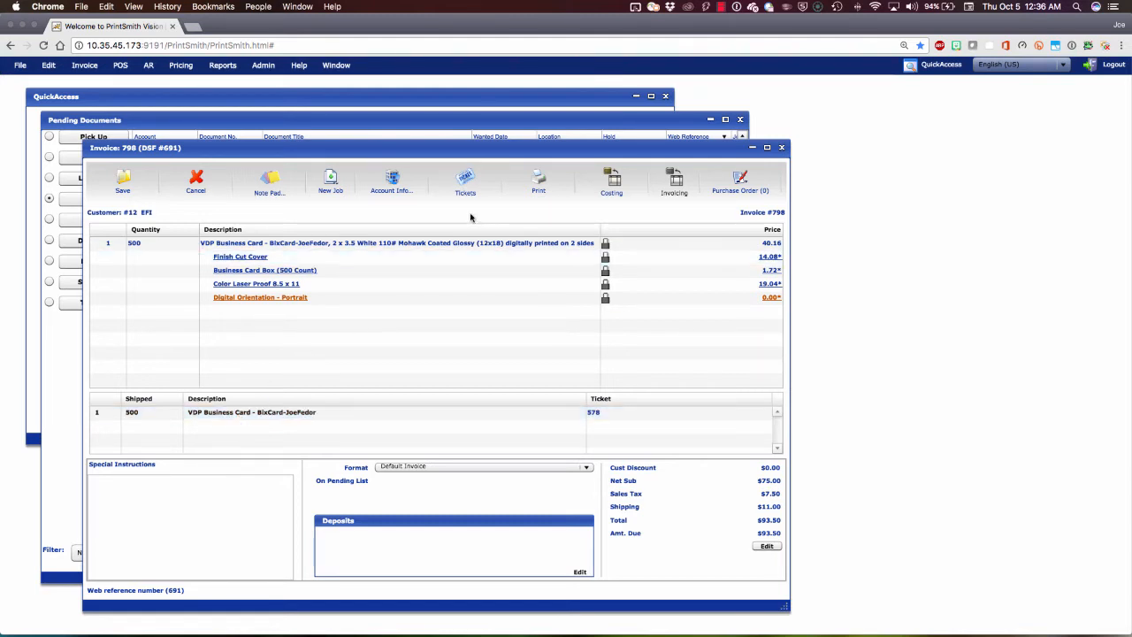
# Step: Examine the estimated and actual costs of the charges in the invoice's costing view, and return to the invoicing view
pyautogui.click(616, 185)
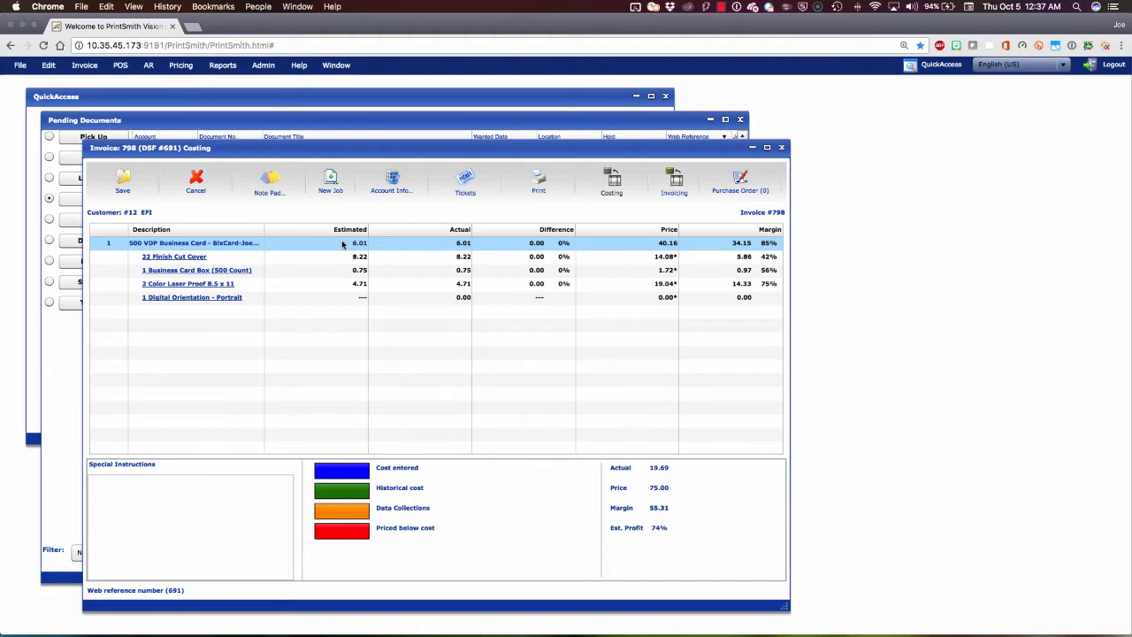
pyautogui.click(338, 284)
pyautogui.click(452, 258)
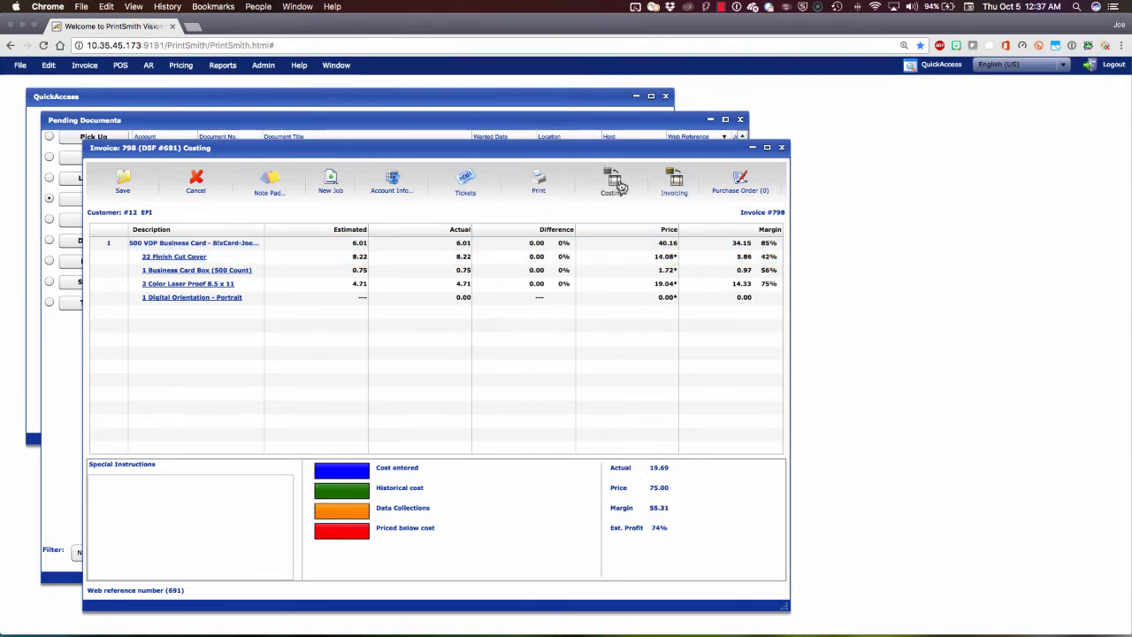
pyautogui.click(677, 185)
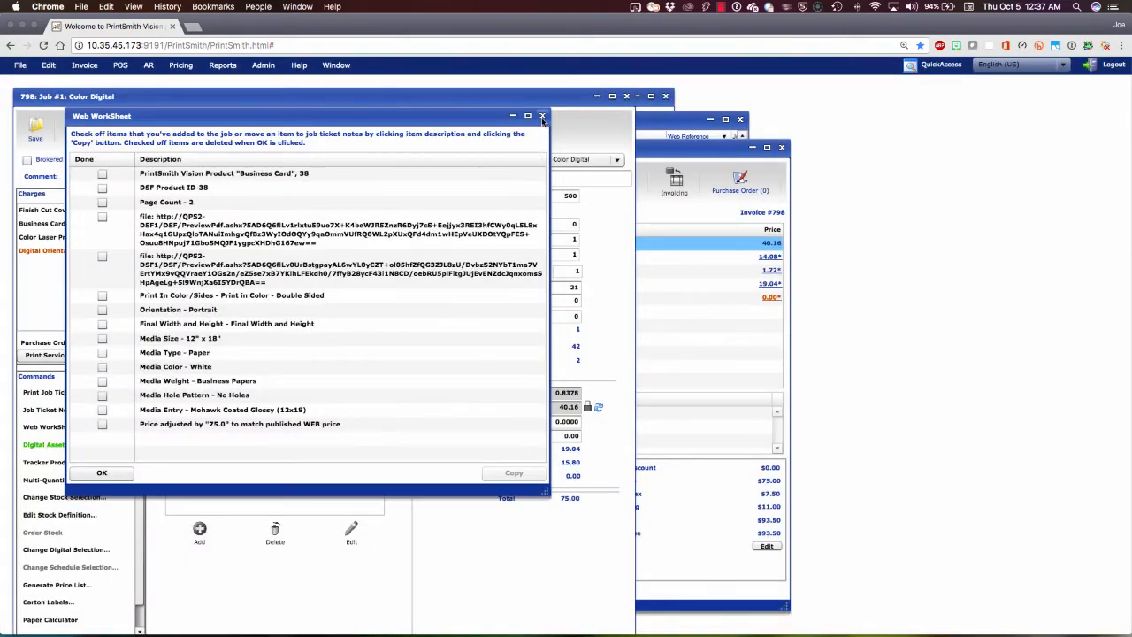
# Step: Dismiss the Color Digital job's web worksheet and generate its job ticket, agreeing to save the invoice first
pyautogui.click(542, 116)
pyautogui.moveTo(536, 98); pyautogui.dragTo(568, 92)
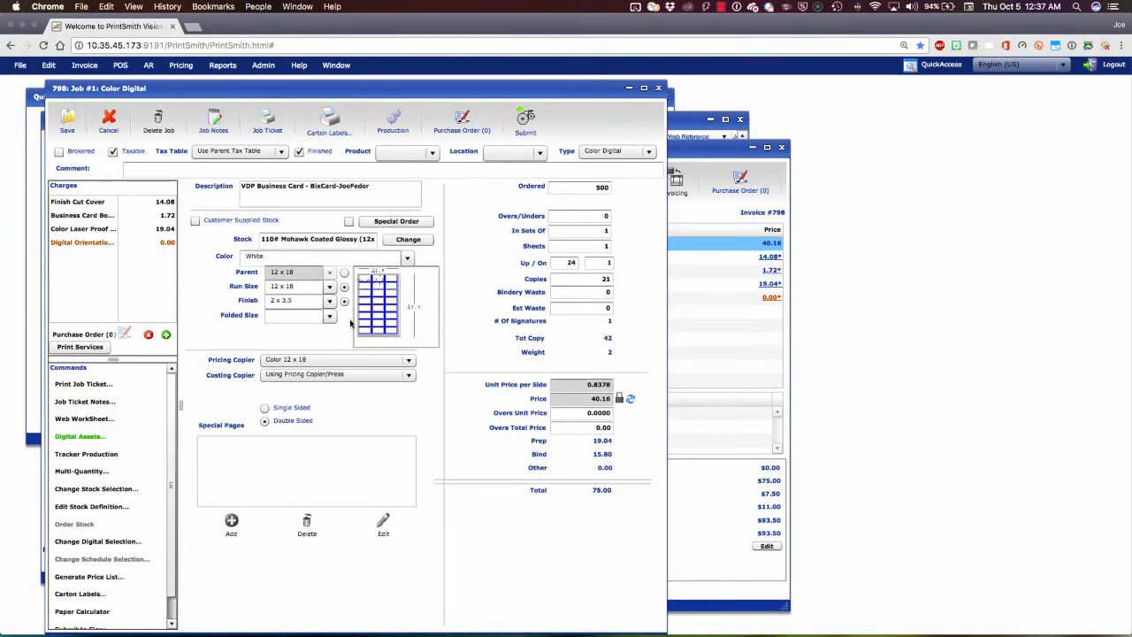
pyautogui.click(270, 125)
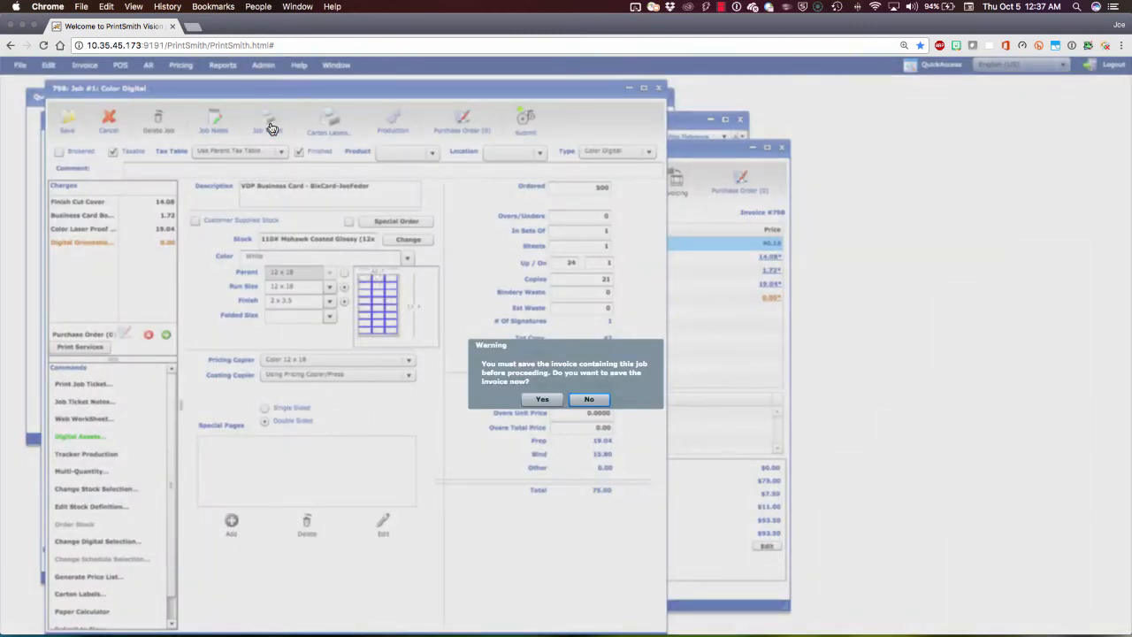
pyautogui.click(542, 399)
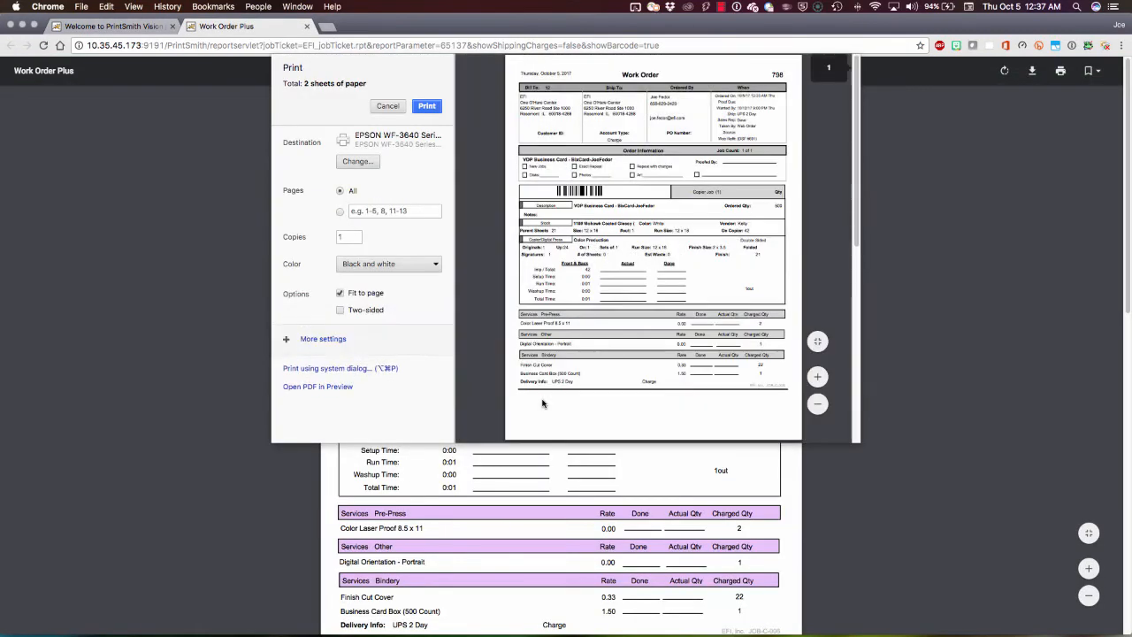
# Step: Cancel printing of the work order, examine its job details and sheet layout pages, and close it
pyautogui.click(389, 105)
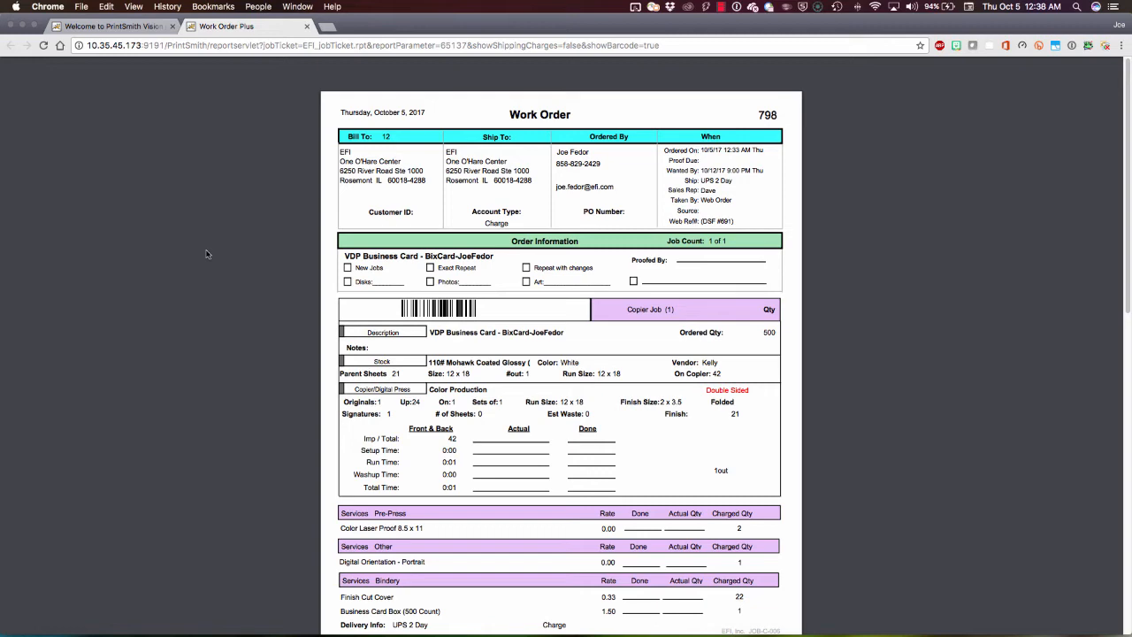
pyautogui.scroll(-10, 560, 354)
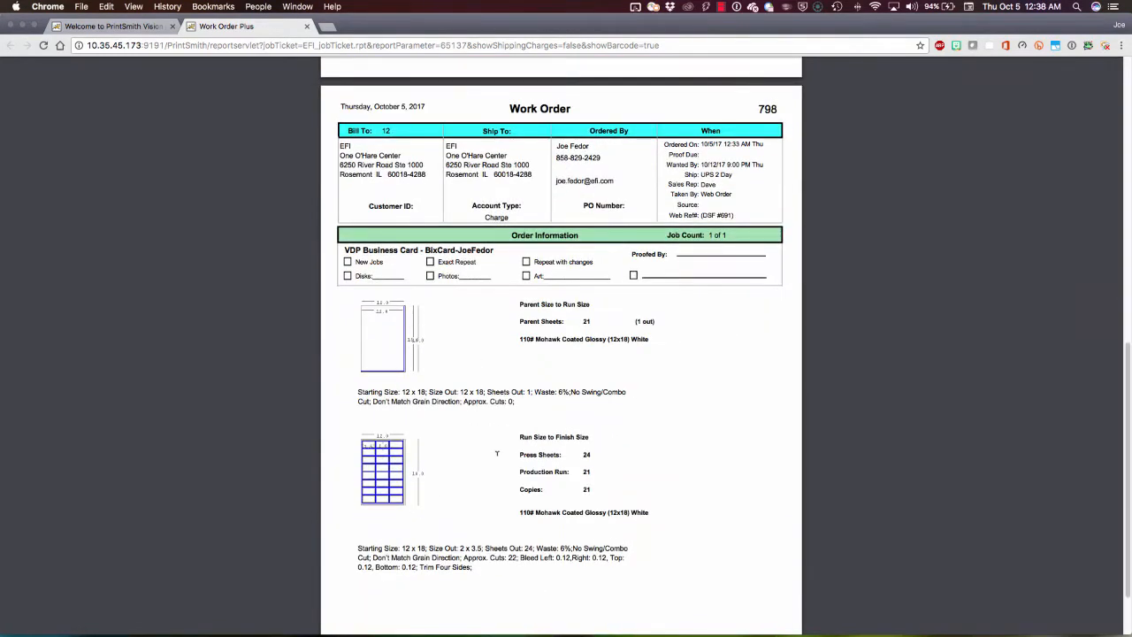
pyautogui.scroll(5, 555, 362)
pyautogui.scroll(3, 556, 361)
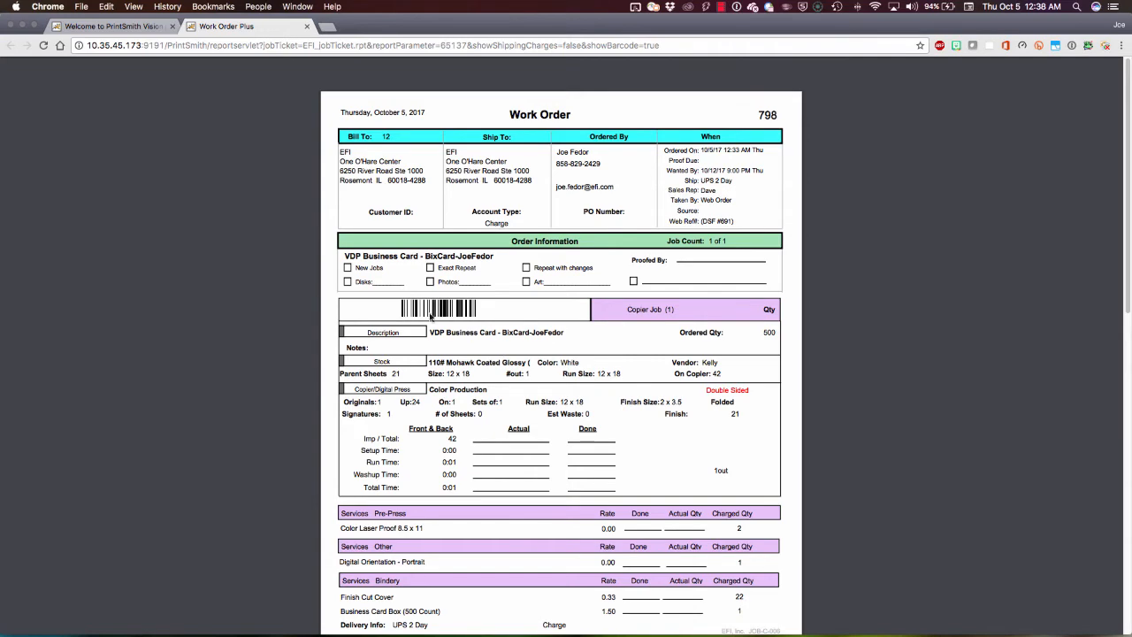
pyautogui.click(307, 26)
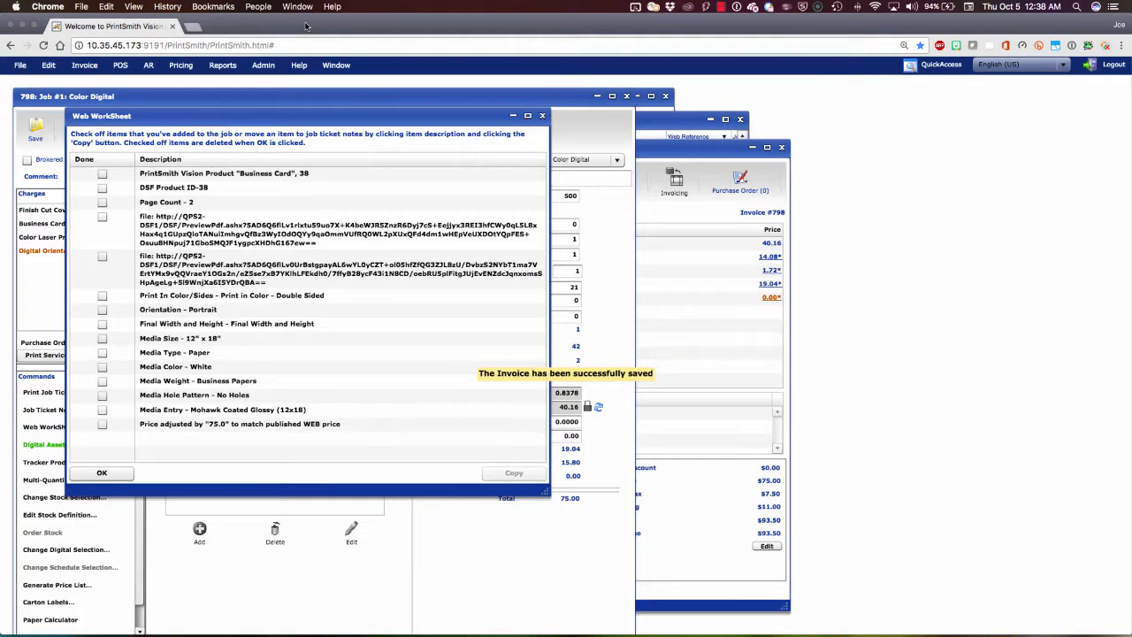
# Step: Dismiss the reappearing web worksheet and examine the job's description, ordered quantity and number of copies
pyautogui.click(543, 116)
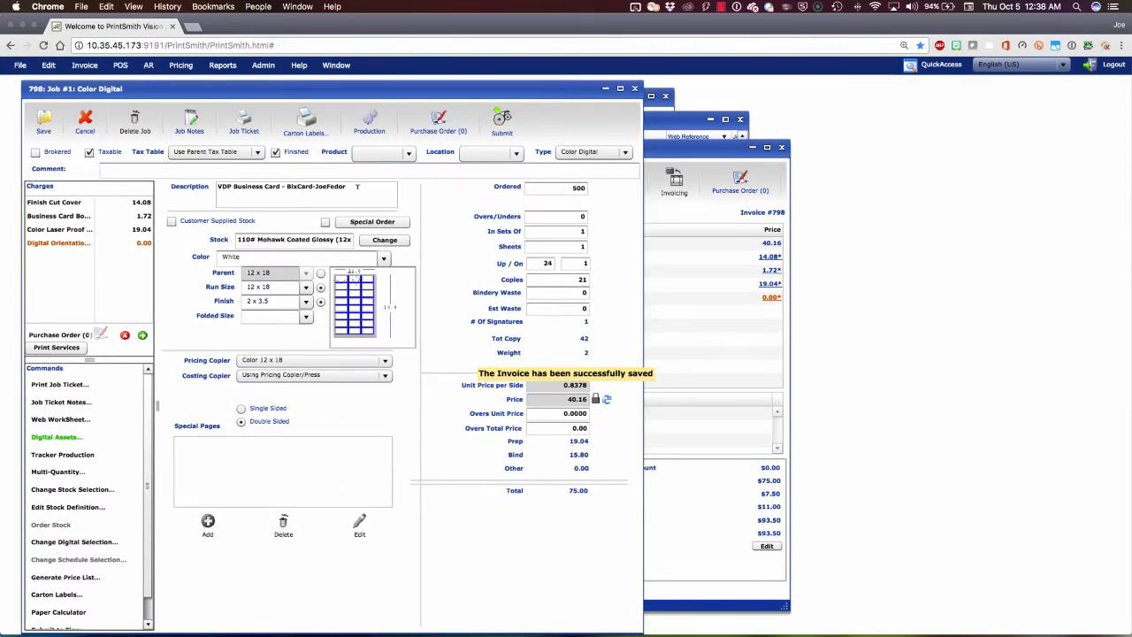
pyautogui.moveTo(345, 187); pyautogui.dragTo(285, 187)
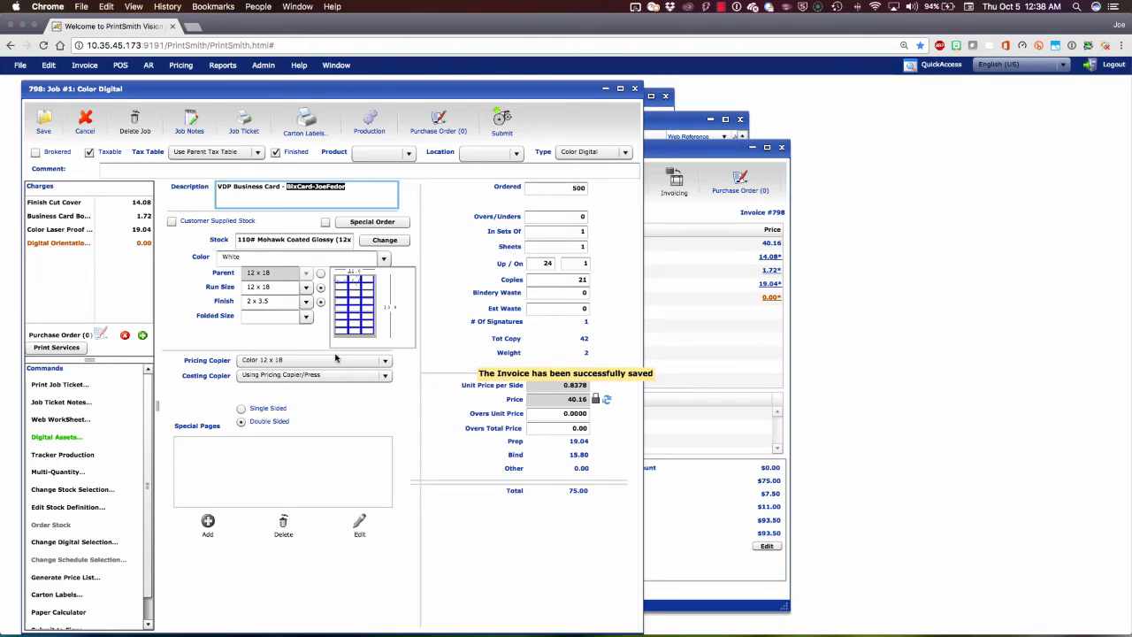
pyautogui.click(584, 188)
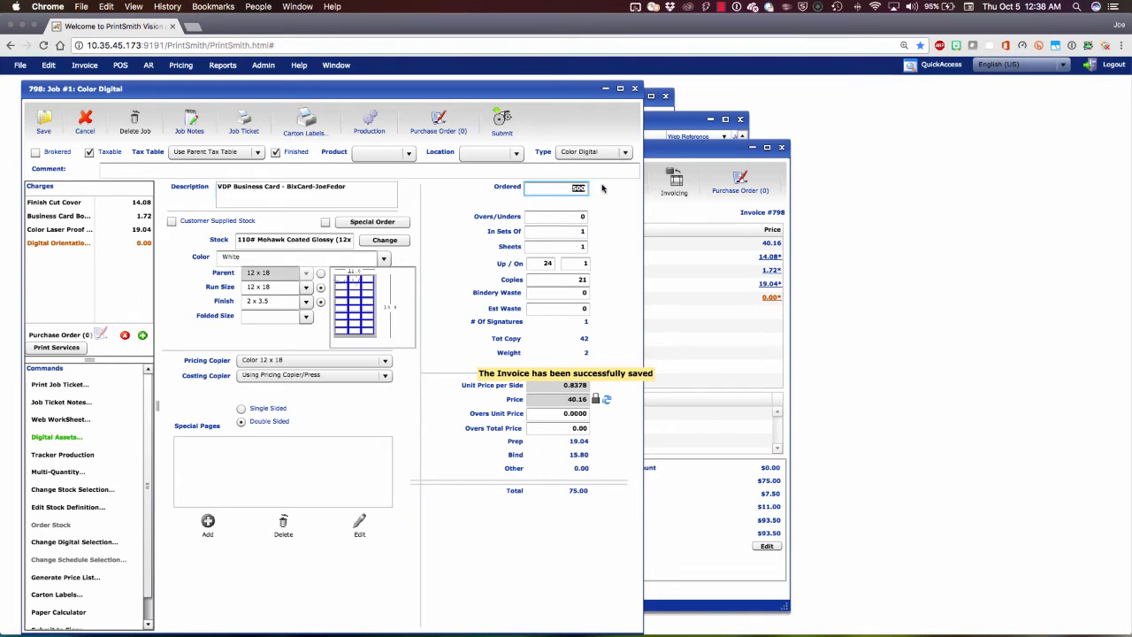
pyautogui.click(571, 278)
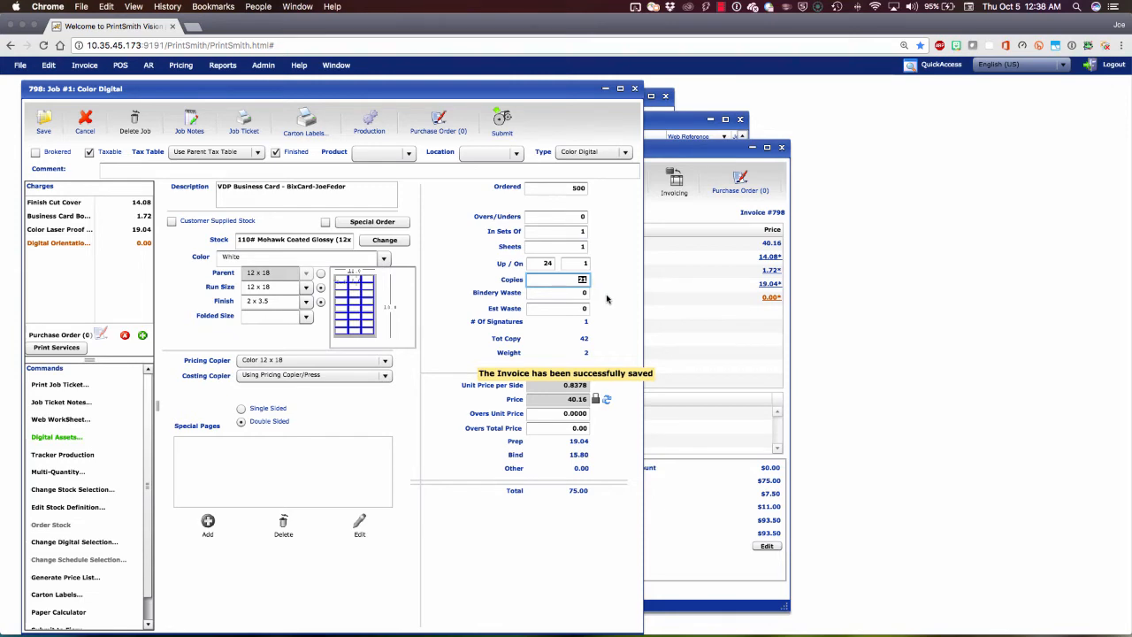
# Step: Preview the business card PDF among the job's digital assets, and close both the preview and the asset list
pyautogui.doubleClick(55, 437)
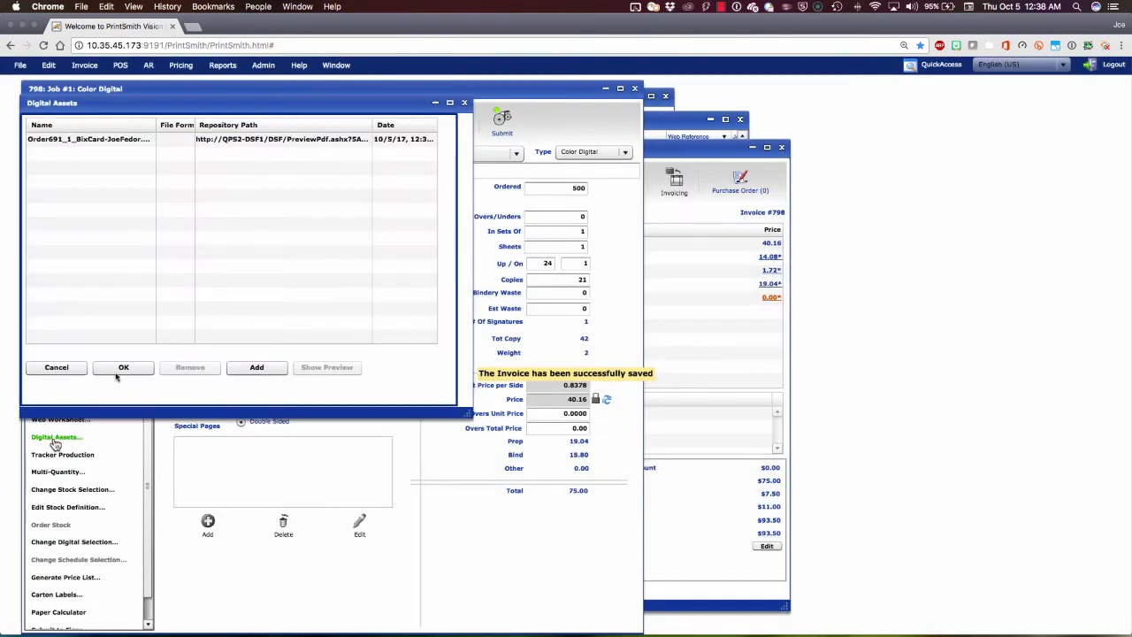
pyautogui.click(248, 140)
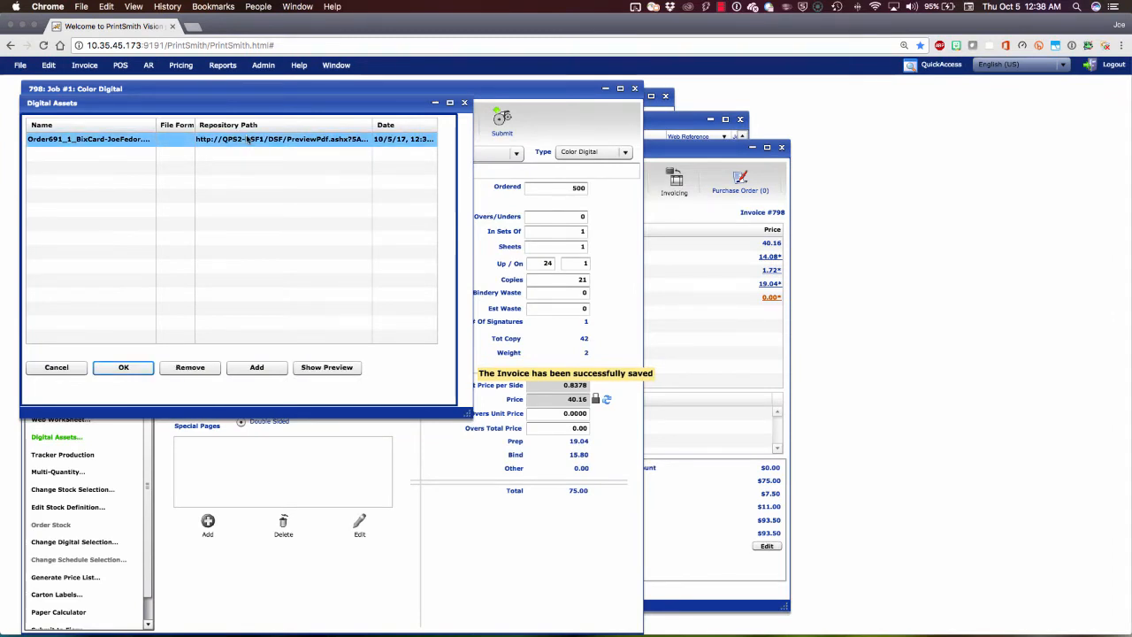
pyautogui.click(314, 367)
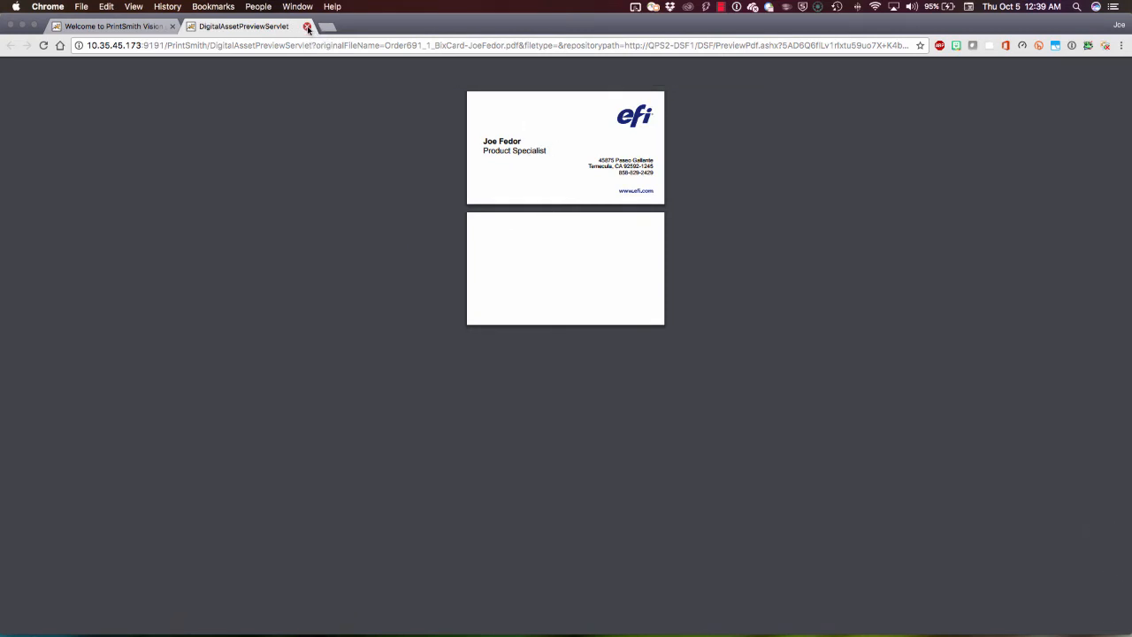
pyautogui.click(307, 27)
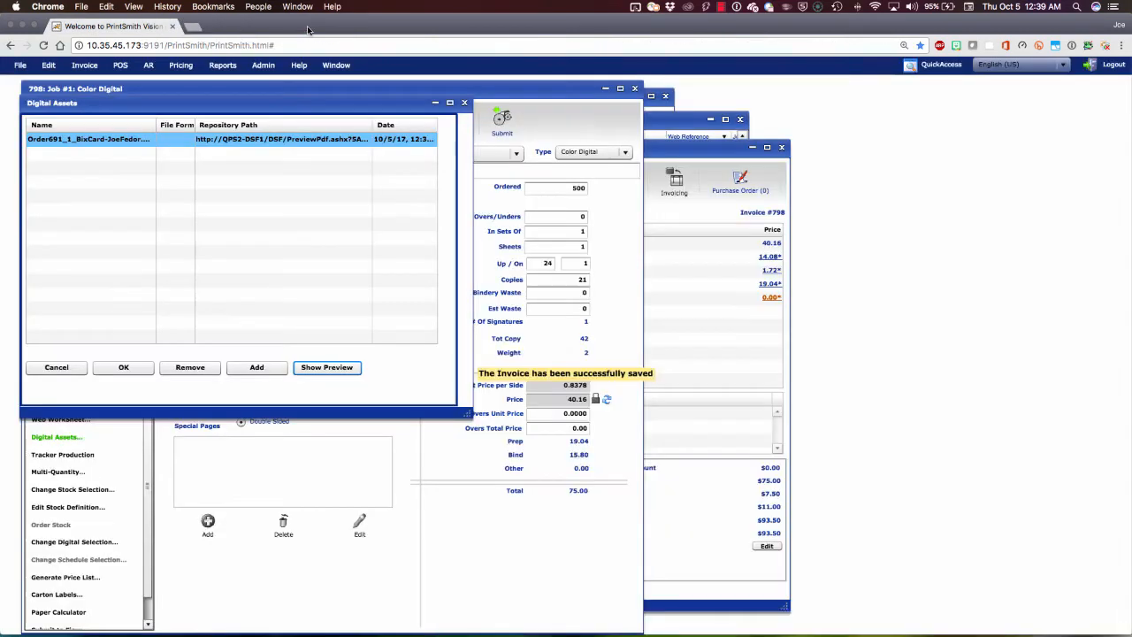
pyautogui.click(464, 104)
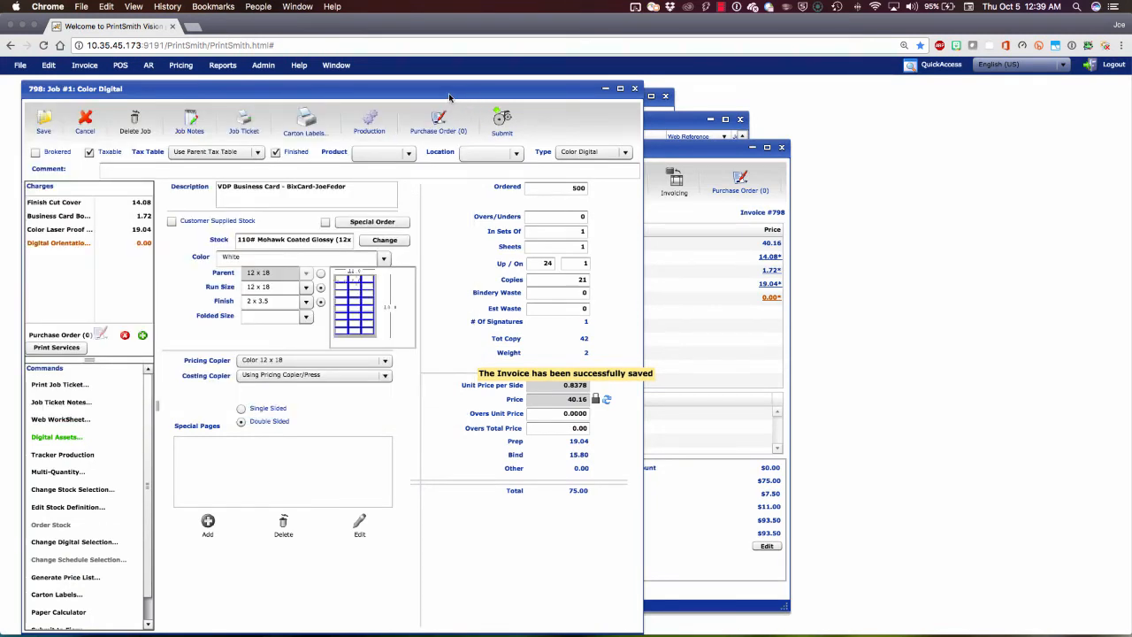
# Step: Prepare the job's submission to the Fiery-Demo-AZ device, using a virtual printer with the BizCard12x18 job preset
pyautogui.click(504, 128)
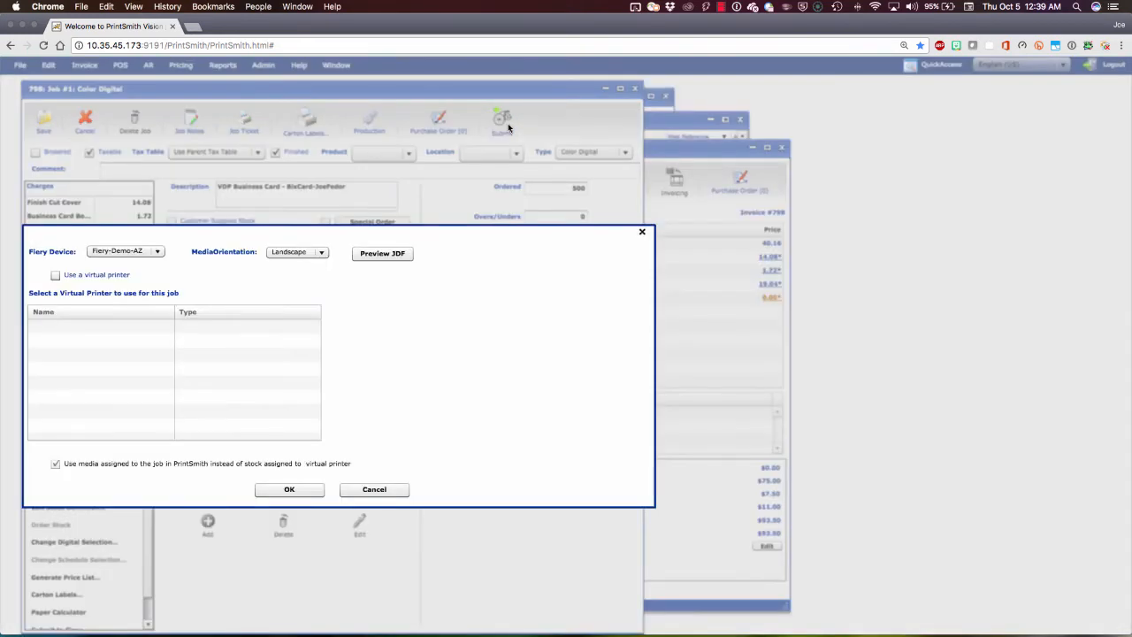
pyautogui.click(159, 252)
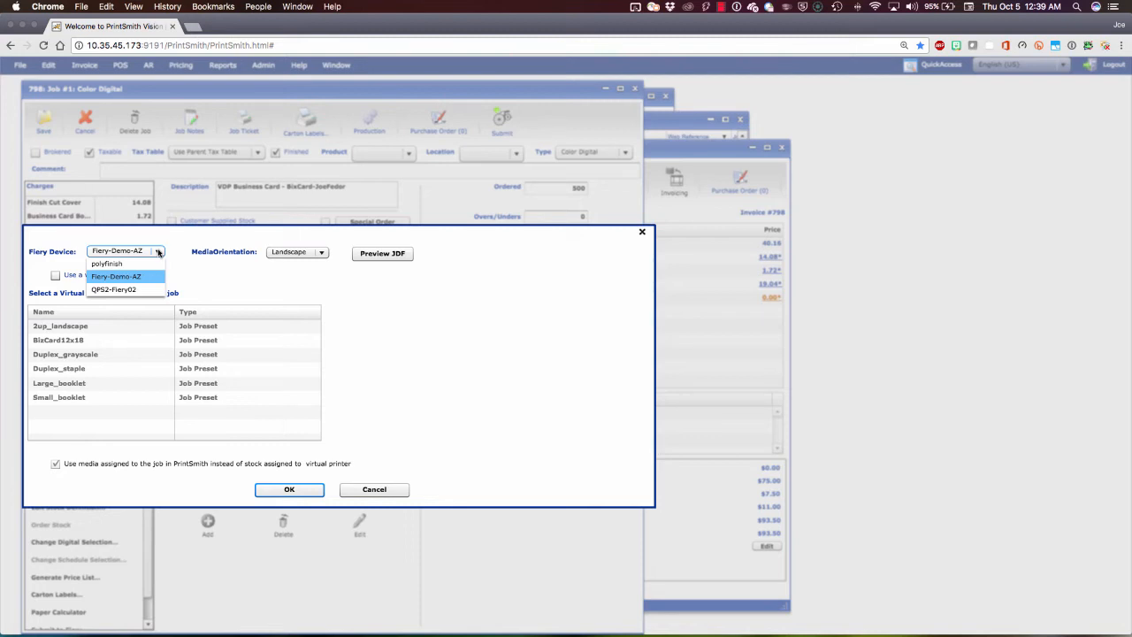
pyautogui.click(210, 287)
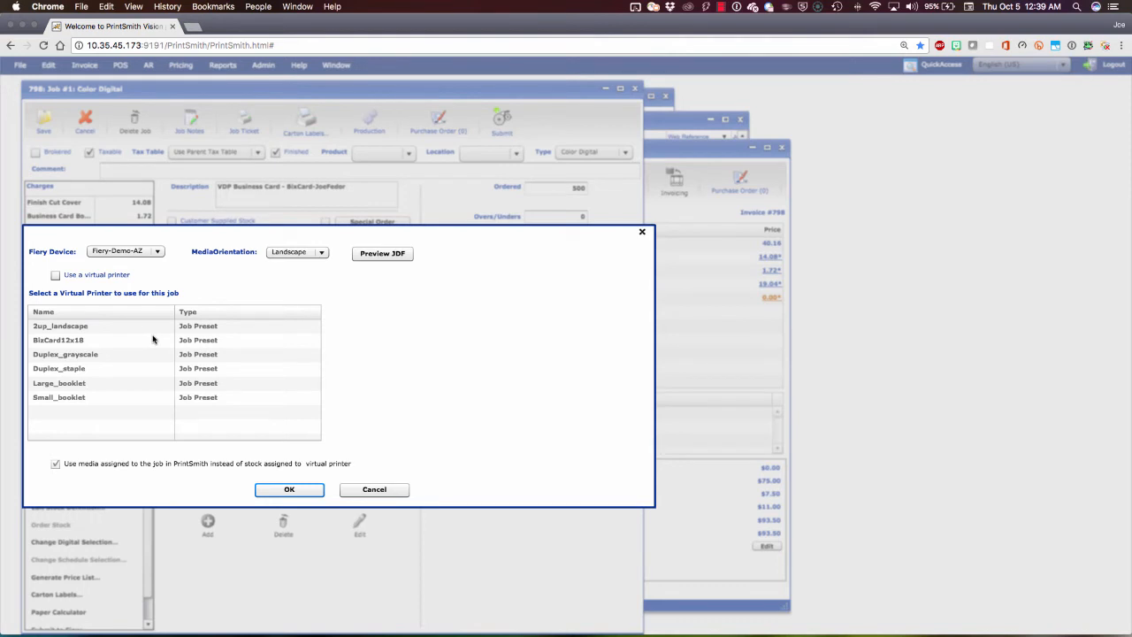
pyautogui.click(55, 275)
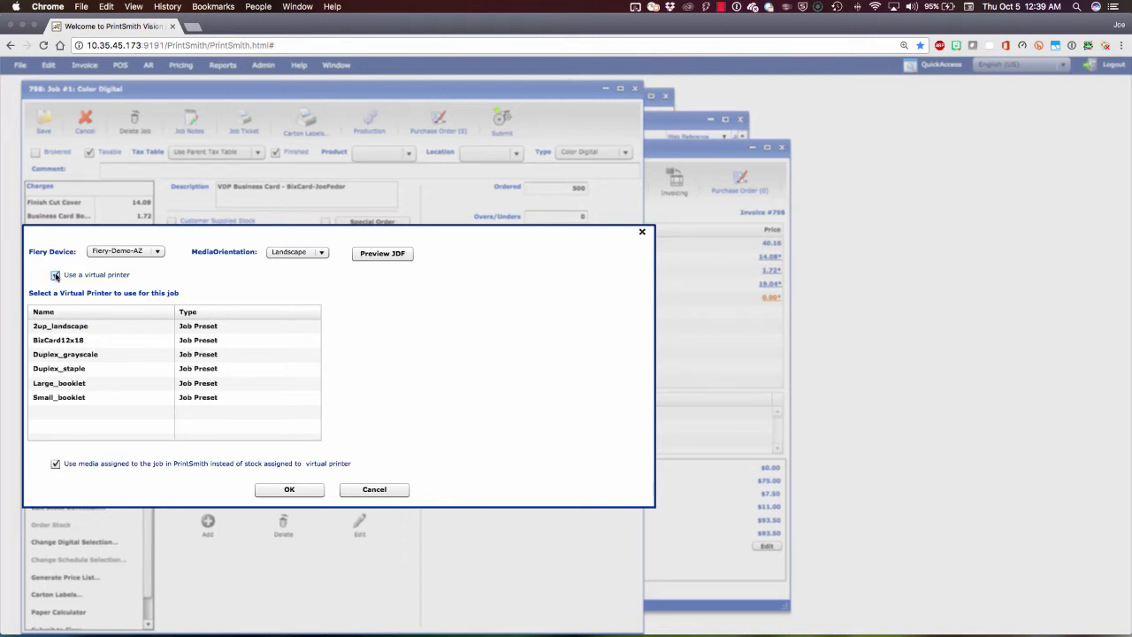
pyautogui.click(35, 345)
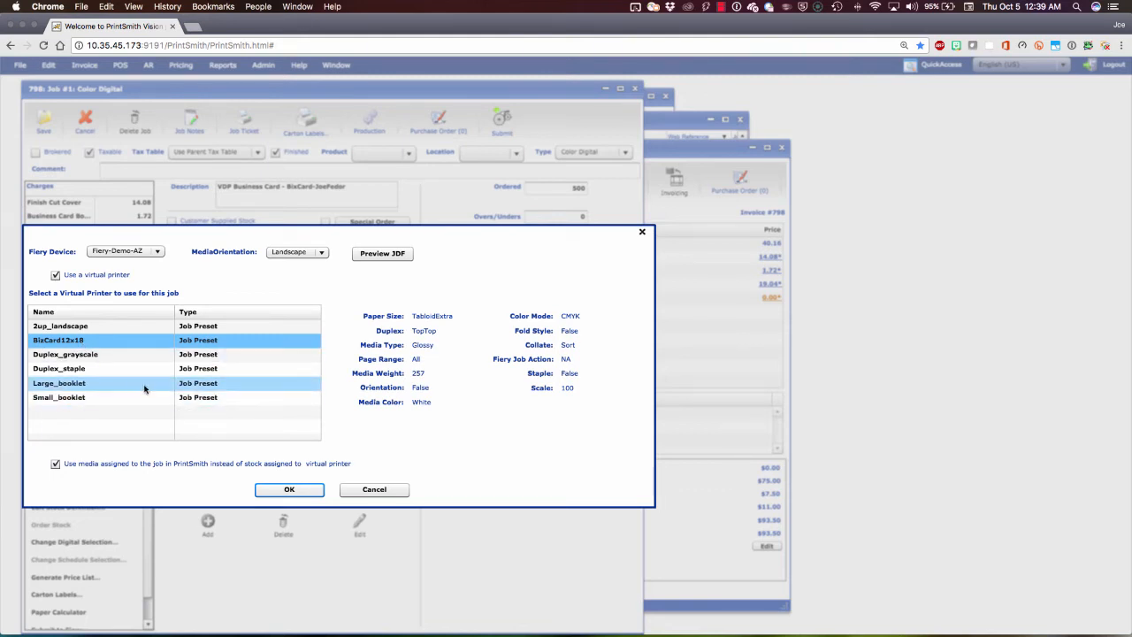
pyautogui.click(149, 342)
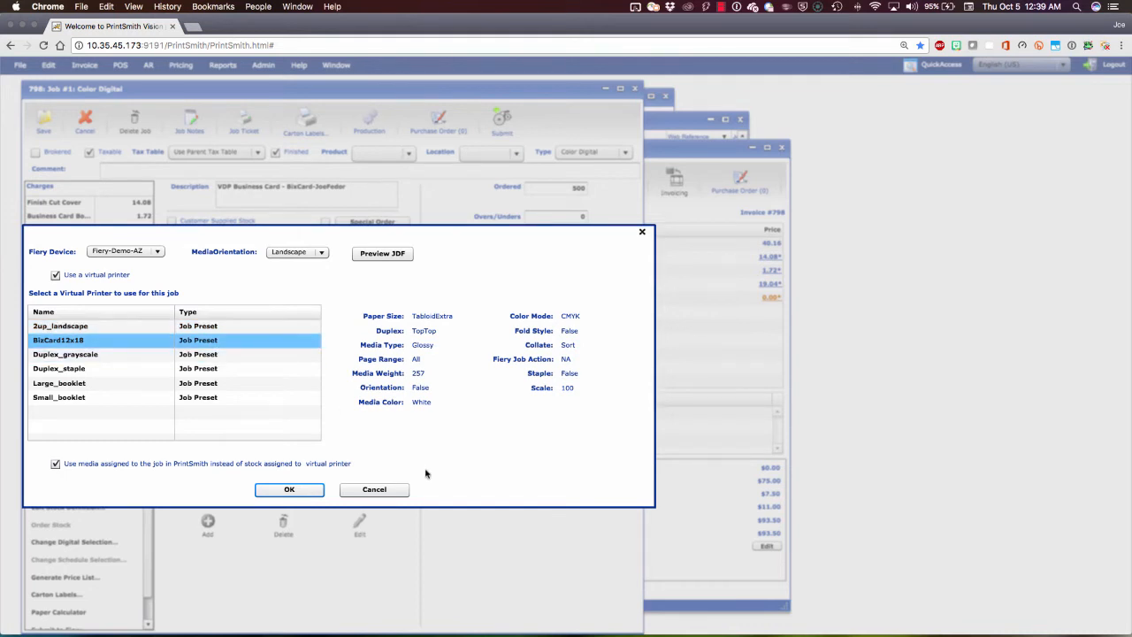
# Step: Submit the job to the Fiery, and save both the job and its invoice
pyautogui.click(290, 491)
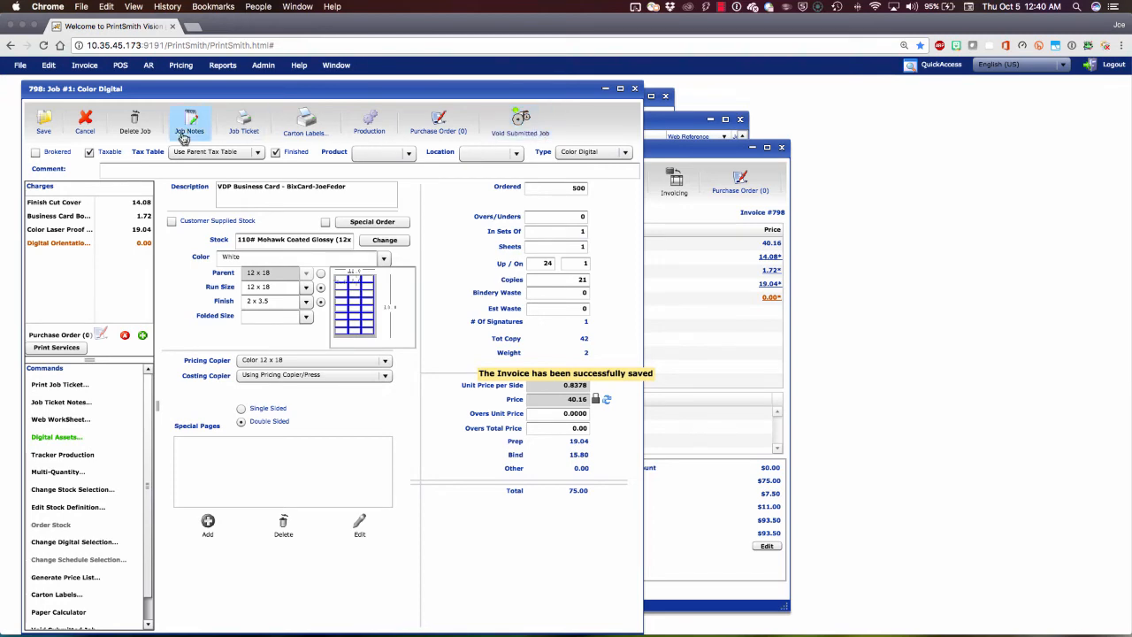
pyautogui.click(49, 123)
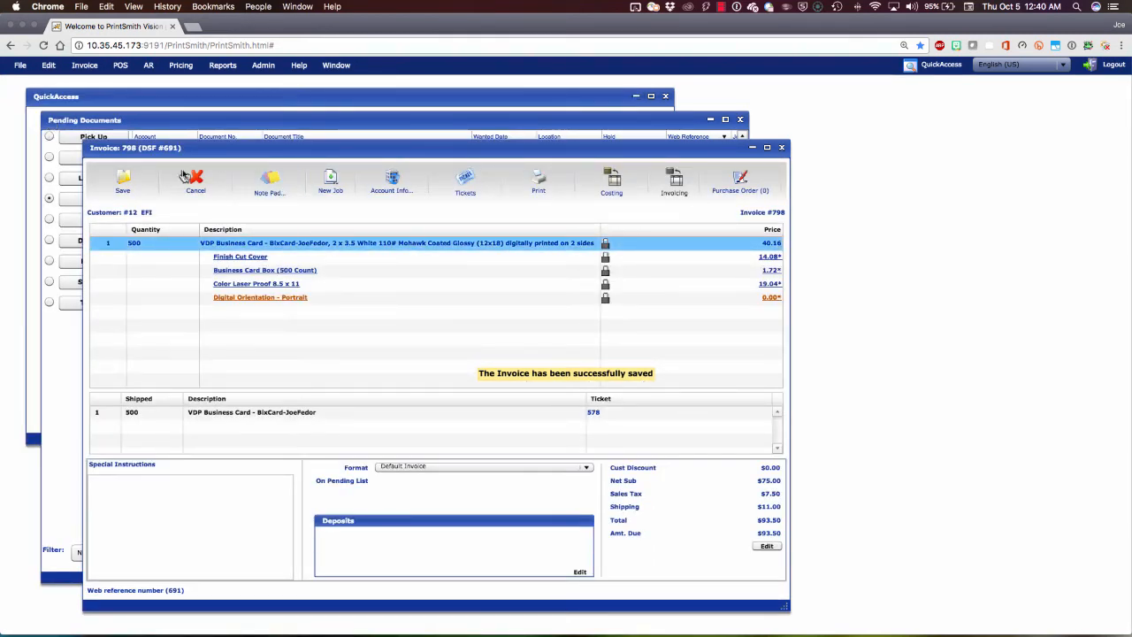
pyautogui.click(107, 177)
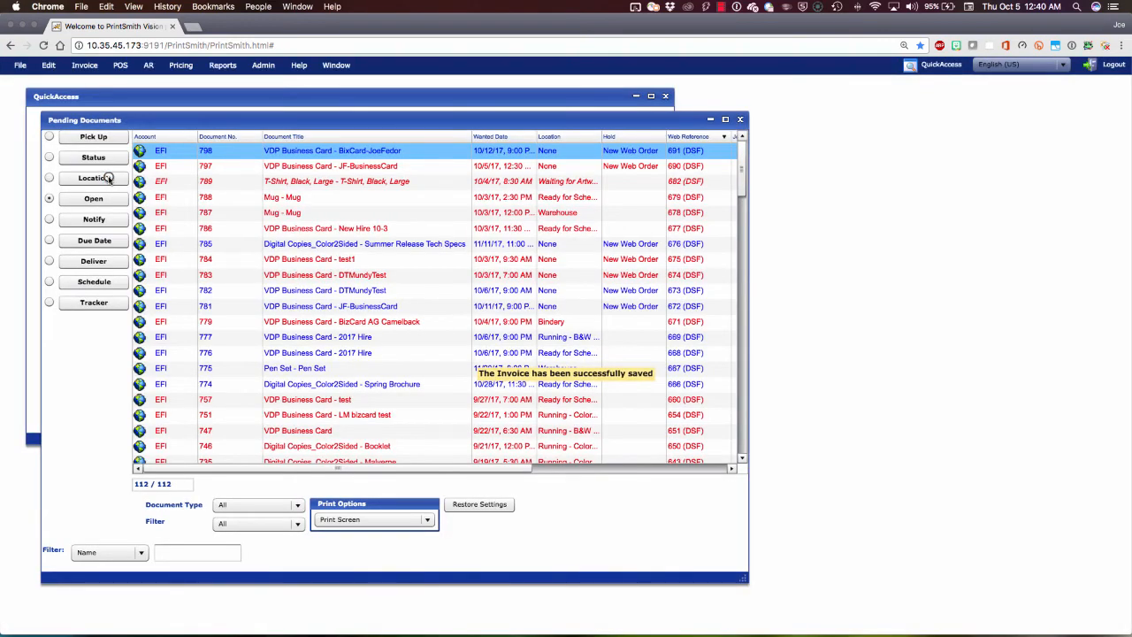
# Step: Close the pending documents and switch to Fiery Command WorkStation to process and hold the newly spooled business card job
pyautogui.click(741, 120)
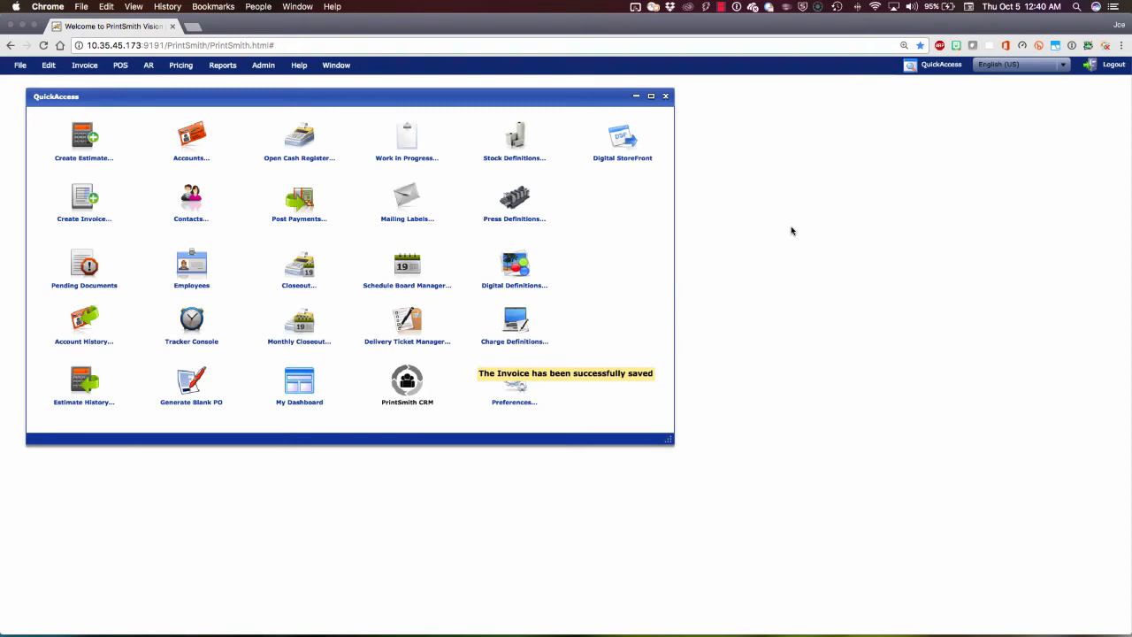
pyautogui.hotkey('ctrl', 'Right')
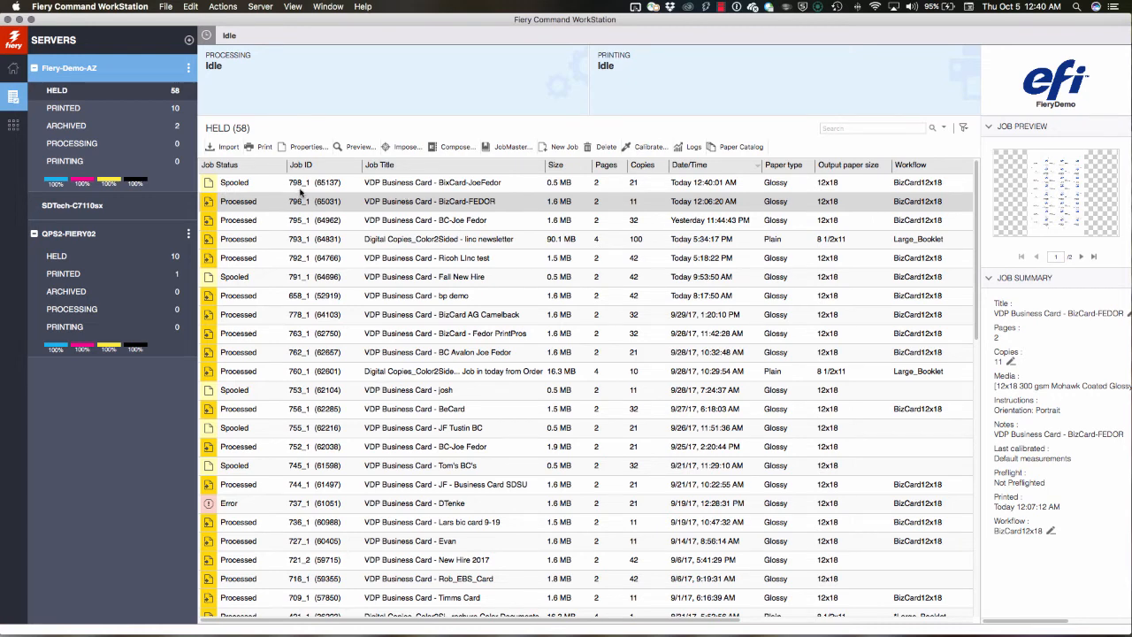
pyautogui.click(478, 182)
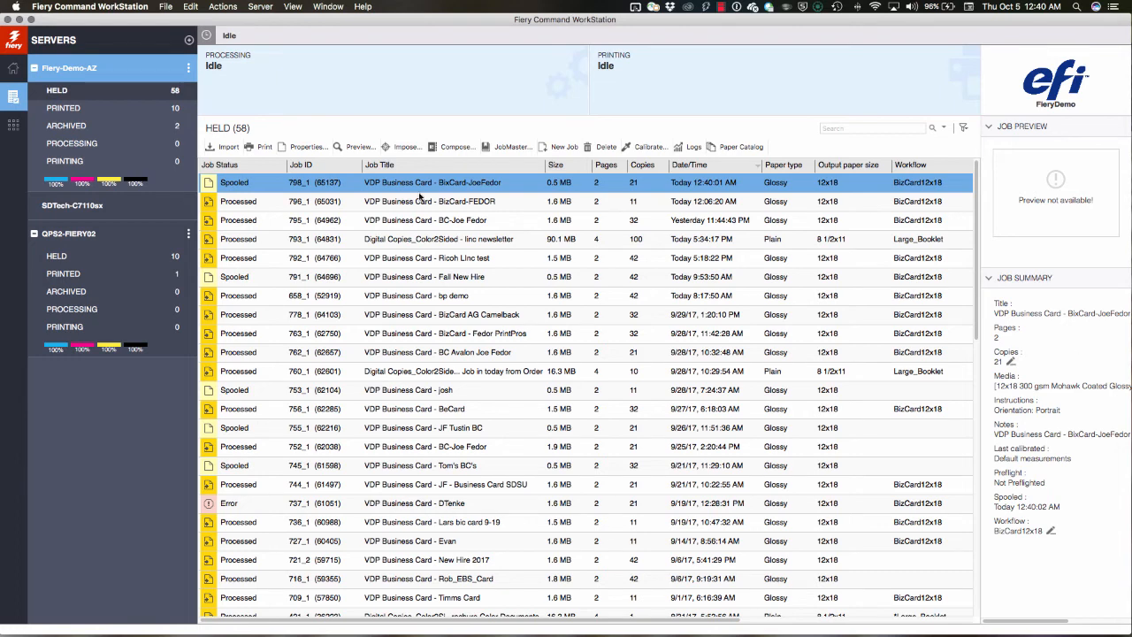
pyautogui.rightClick(454, 184)
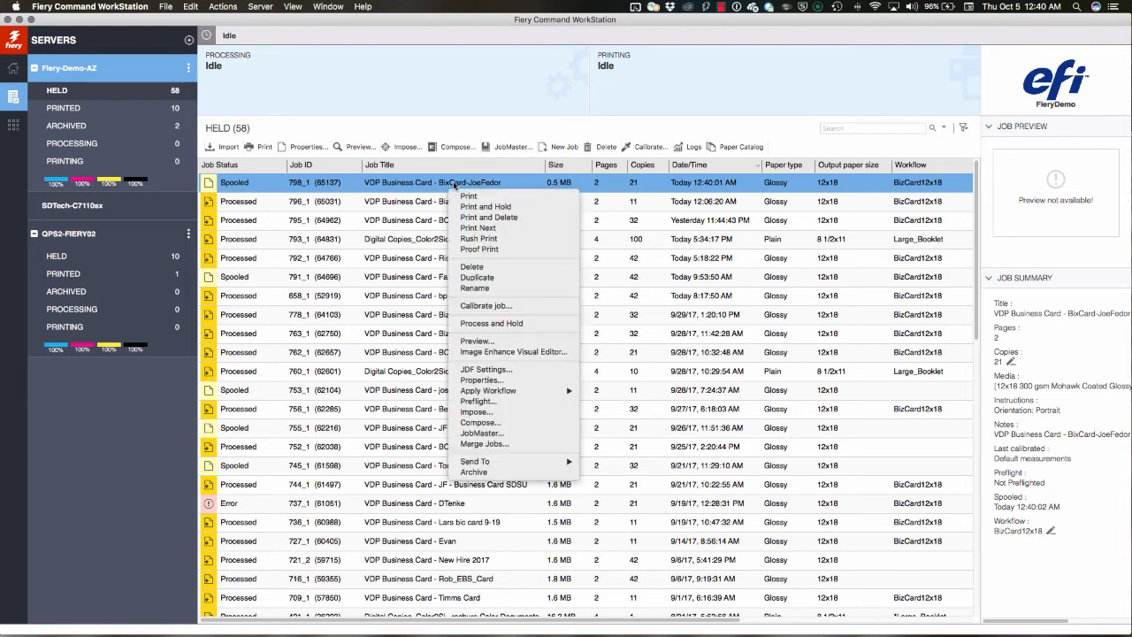
pyautogui.click(485, 325)
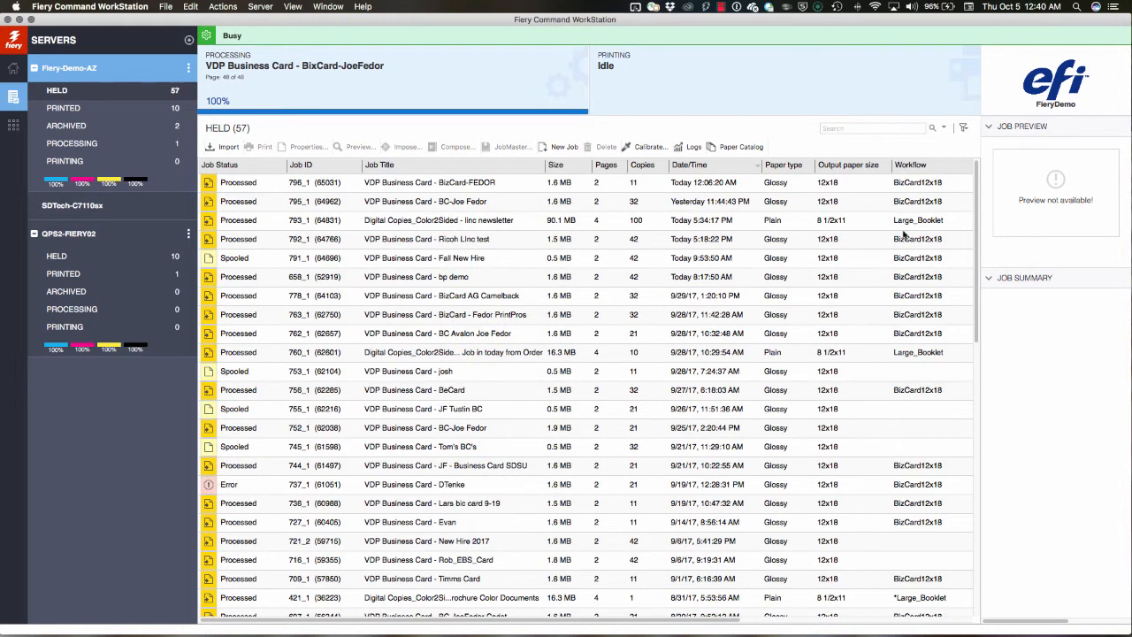
pyautogui.click(906, 237)
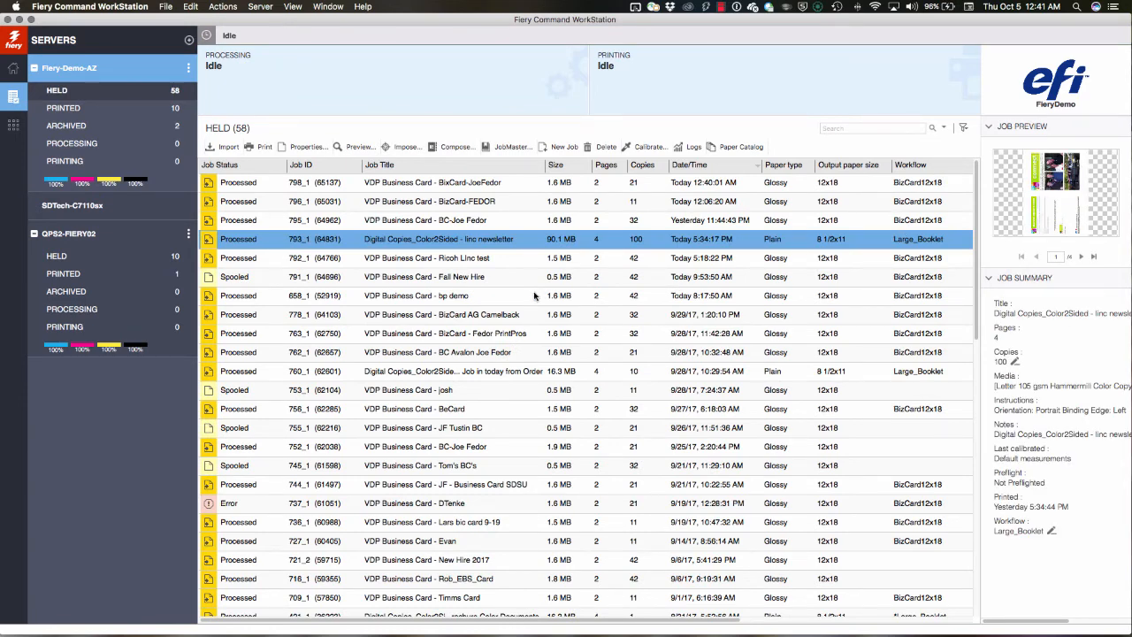
# Step: Print the newly processed business card job at the head of the Fiery-Demo-AZ held queue
pyautogui.click(467, 183)
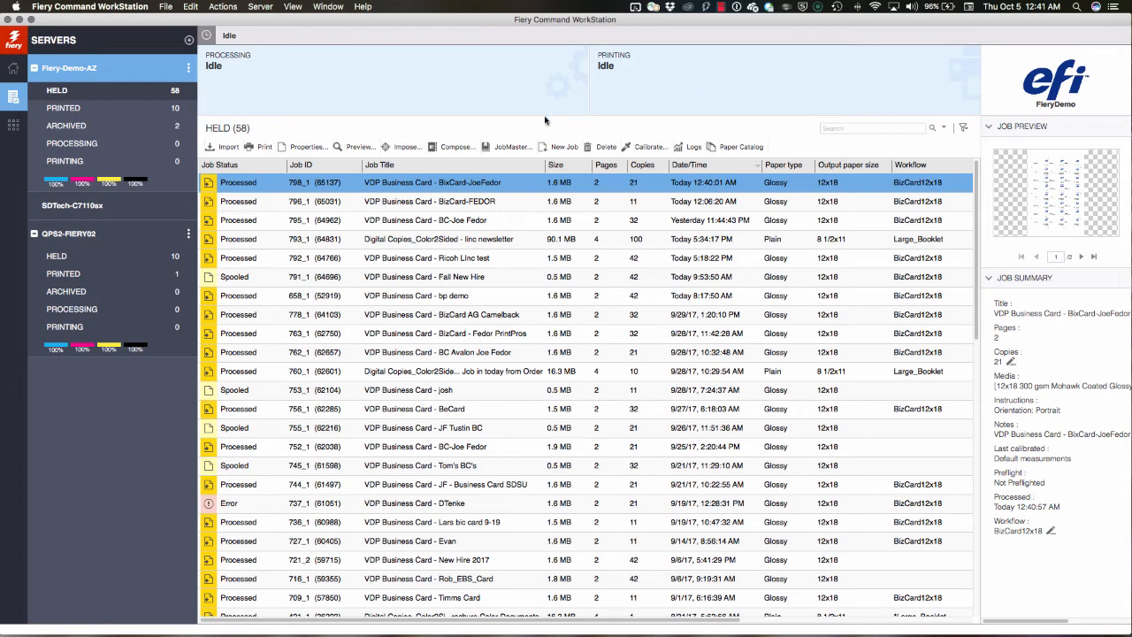
pyautogui.rightClick(426, 189)
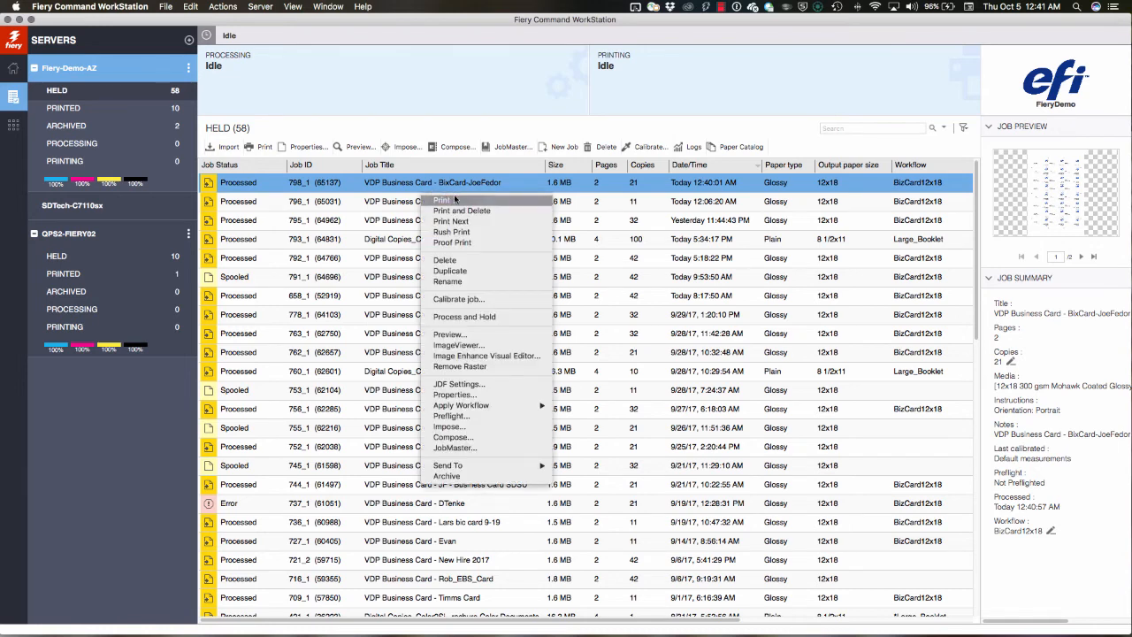
pyautogui.click(455, 201)
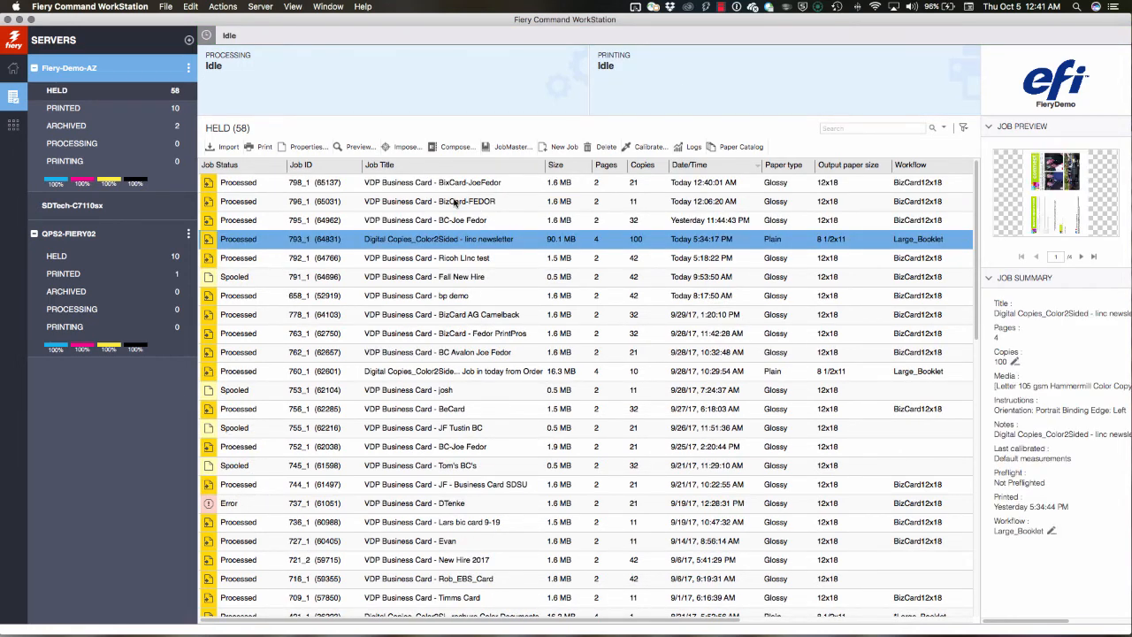
# Step: Return to PrintSmith Vision, reopen the business card invoice from the pending documents and examine its costing before going back to invoicing
pyautogui.hotkey('ctrl', 'Left')
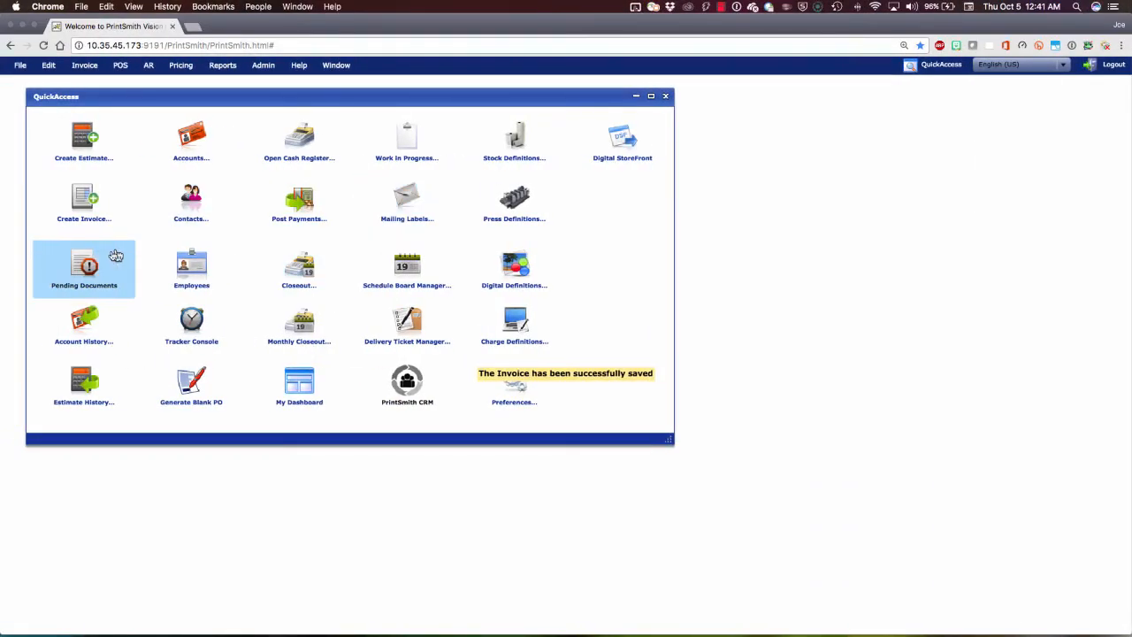
pyautogui.click(89, 264)
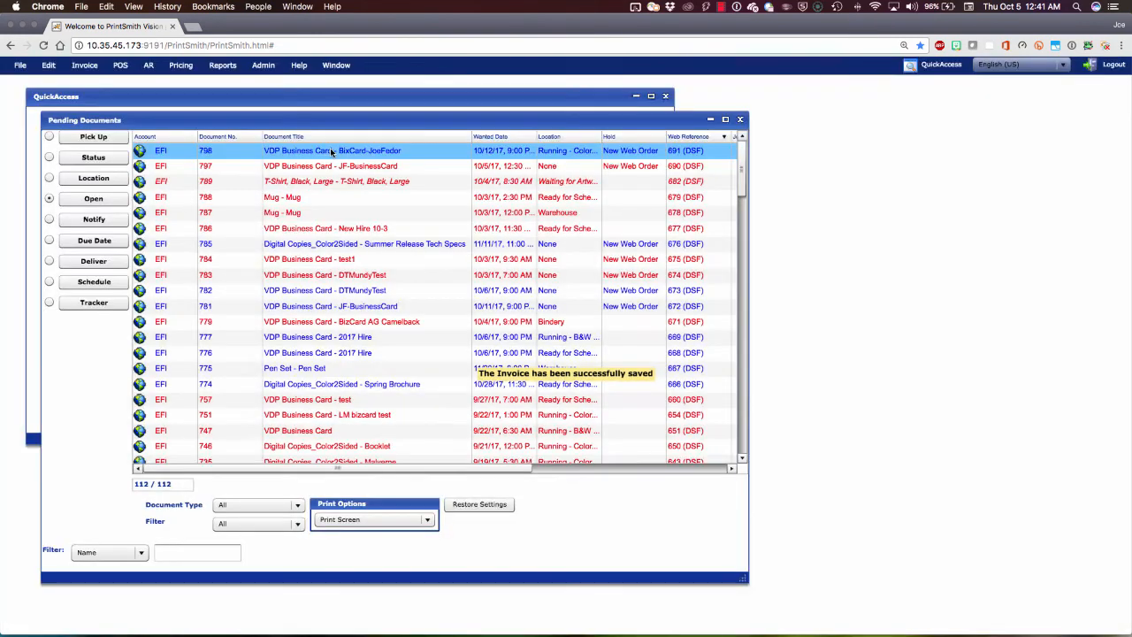
pyautogui.doubleClick(332, 152)
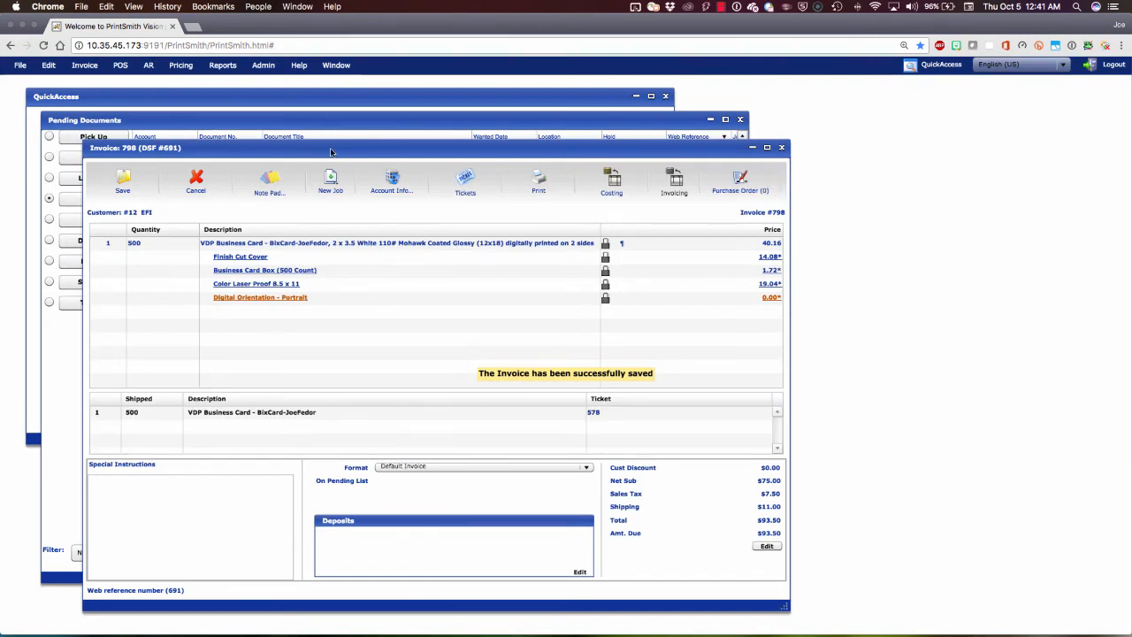
pyautogui.click(610, 188)
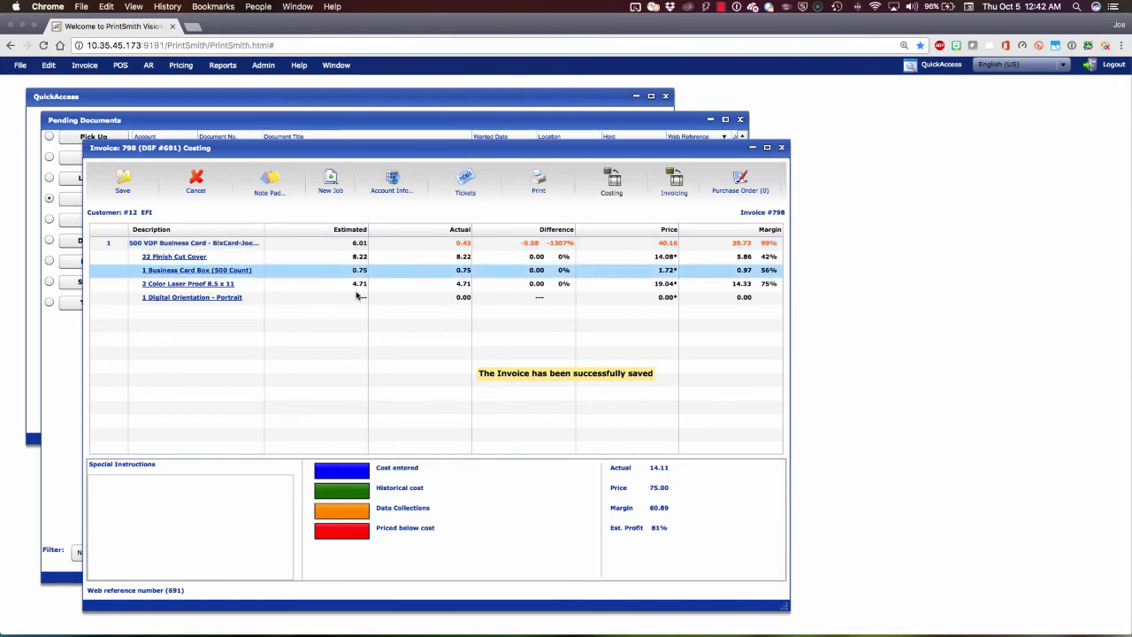
pyautogui.click(672, 185)
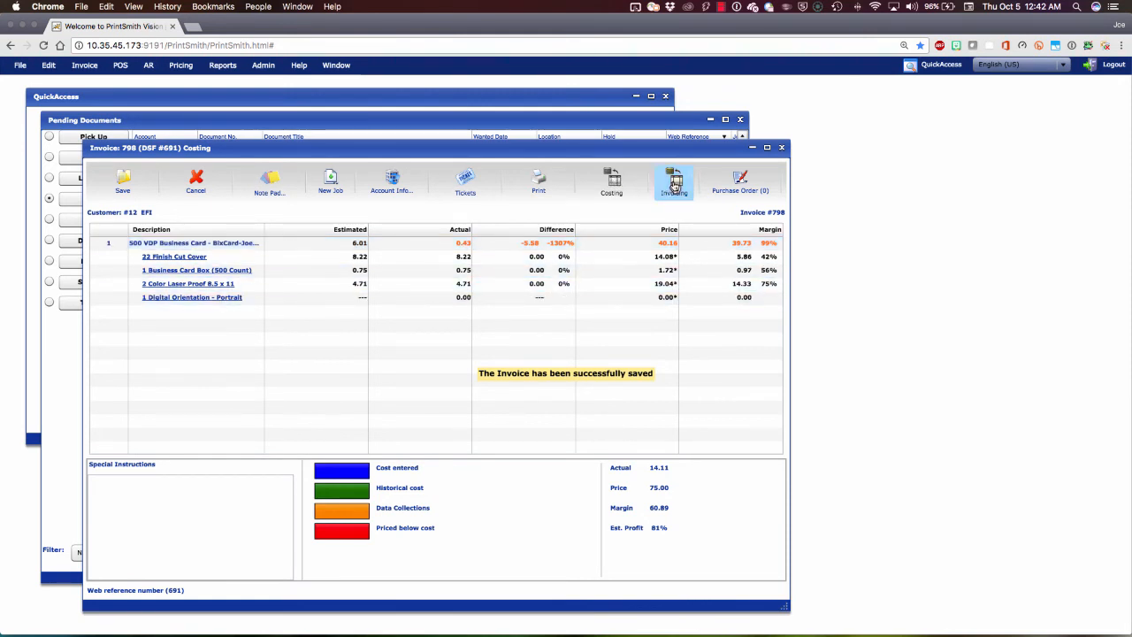
# Step: Refresh the order confirmation in Digital StoreFront to check its production status, and return to PrintSmith Vision
pyautogui.hotkey('ctrl', 'Left')
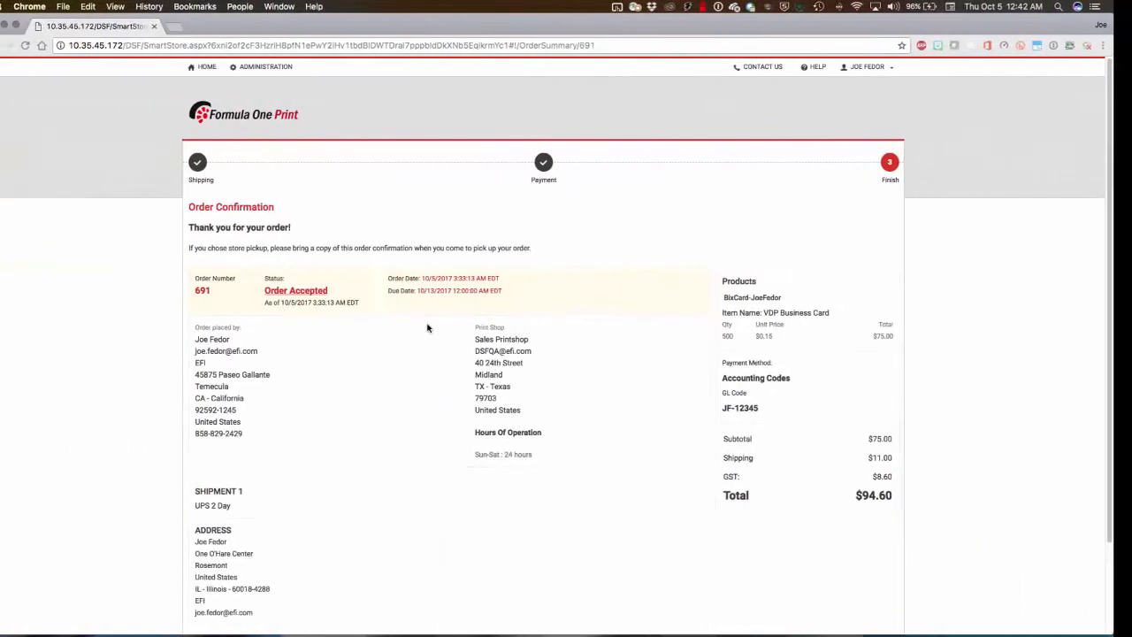
pyautogui.press('super+r')
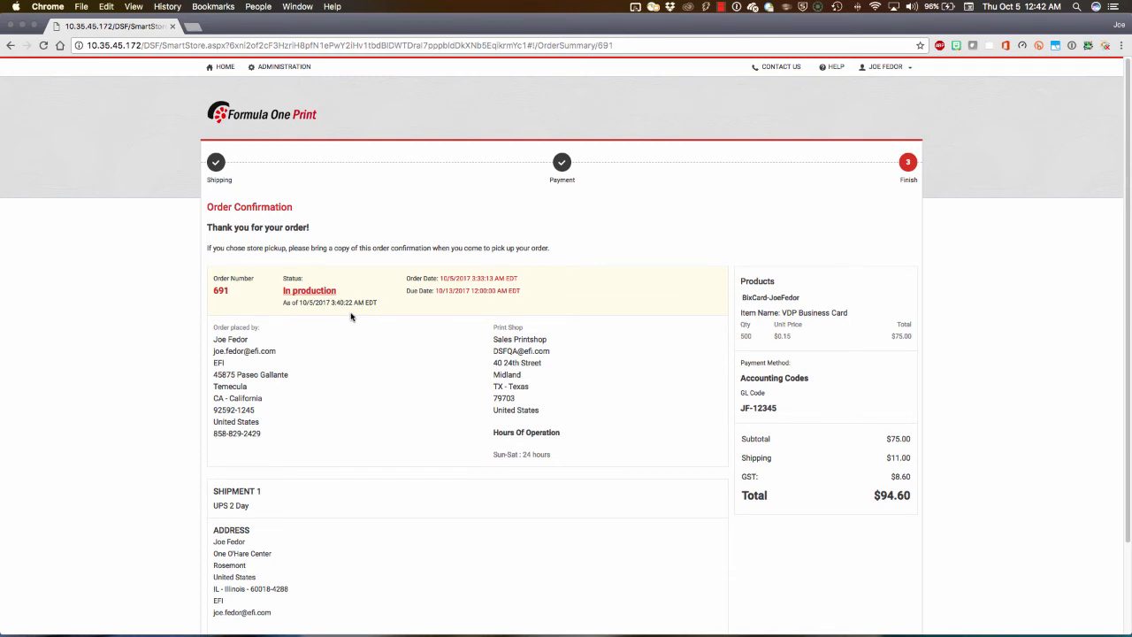
pyautogui.hotkey('ctrl', 'Right')
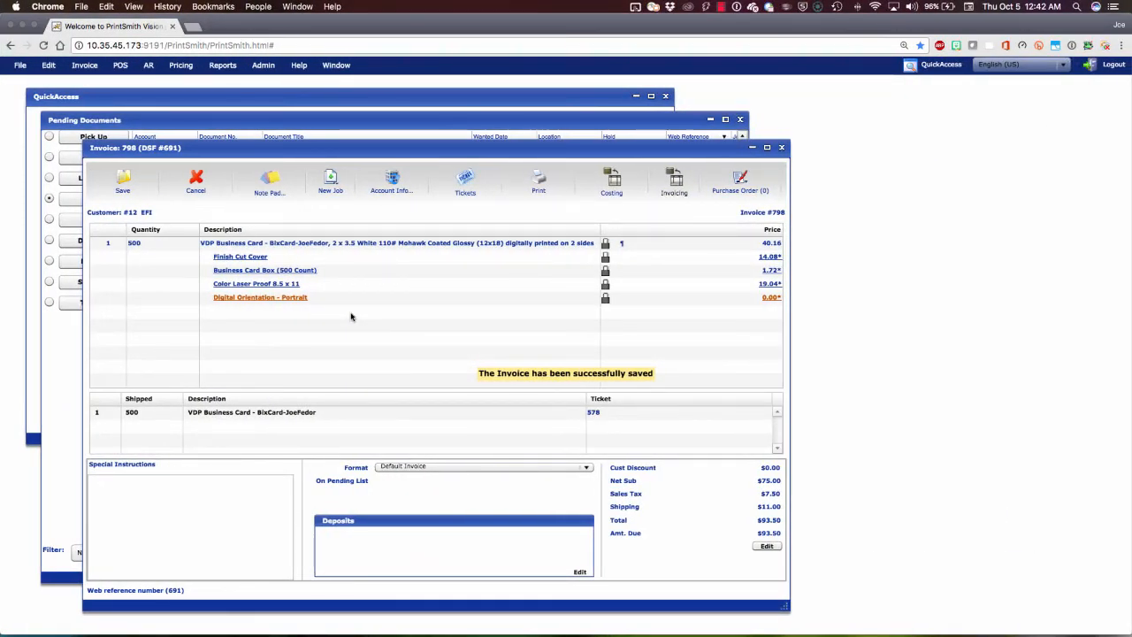
# Step: Open the invoice's delivery ticket and review its contents, destination, shipping method, label printing and status settings
pyautogui.click(251, 412)
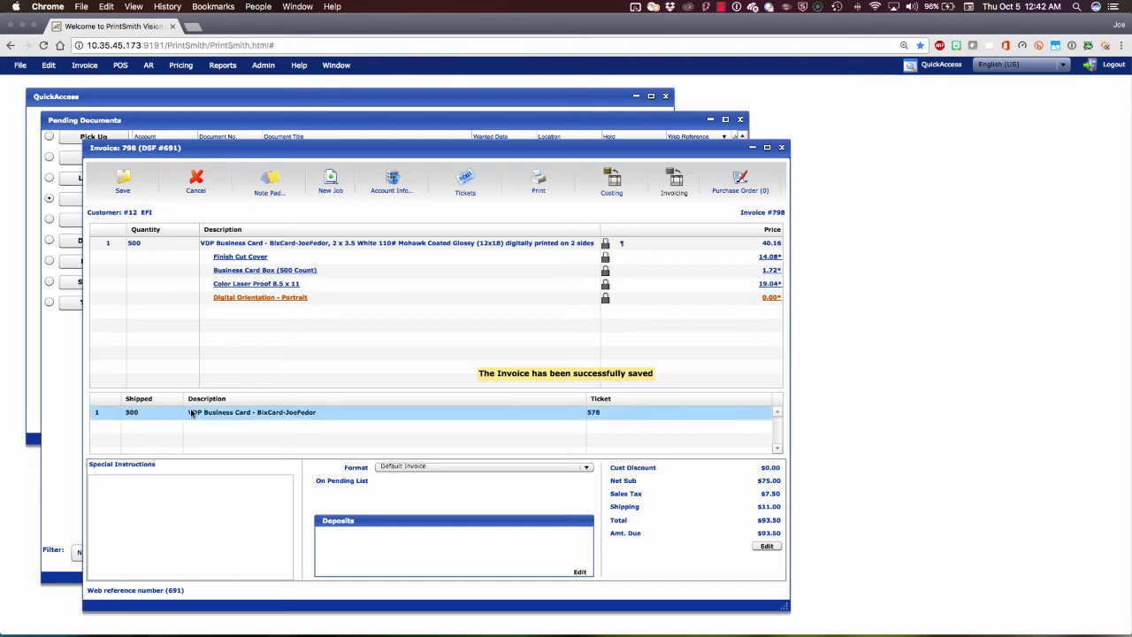
pyautogui.click(236, 412)
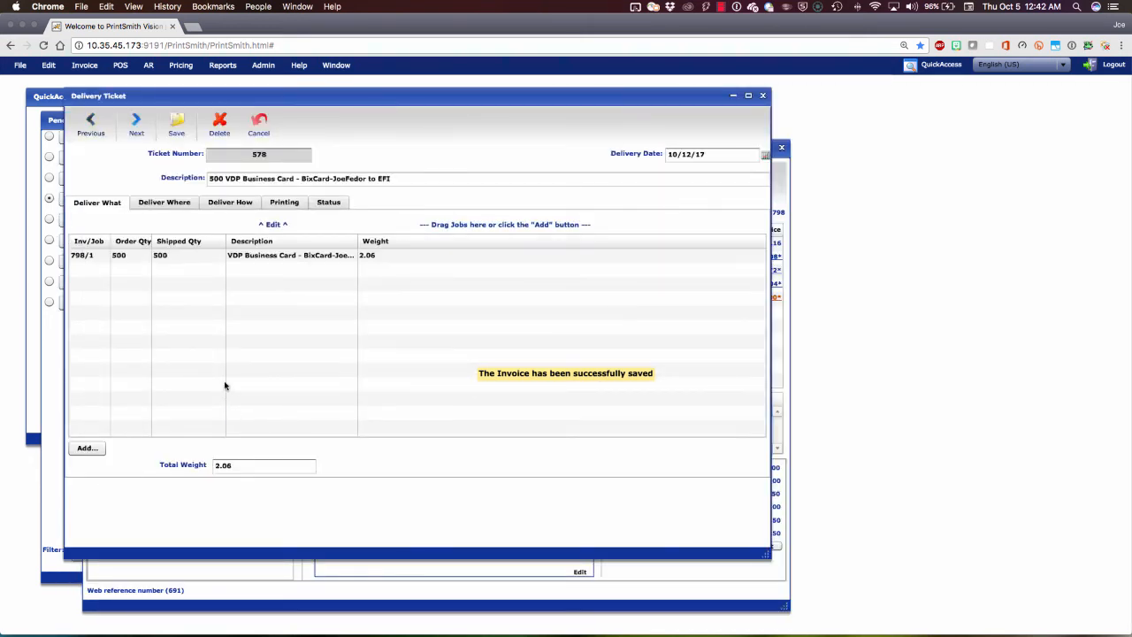
pyautogui.click(165, 204)
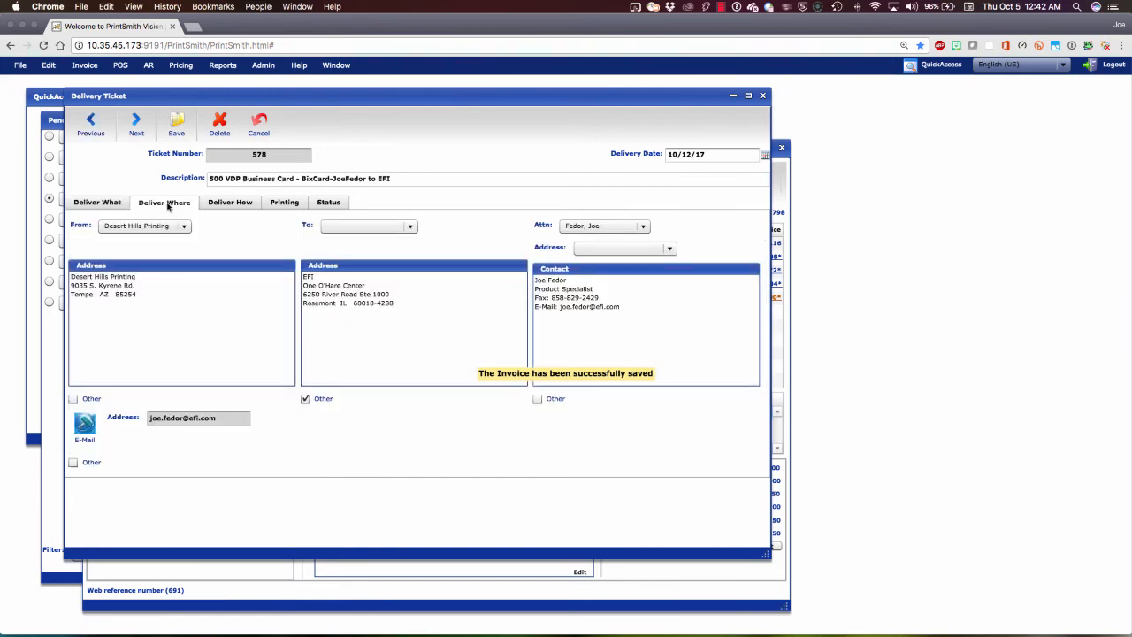
pyautogui.click(229, 204)
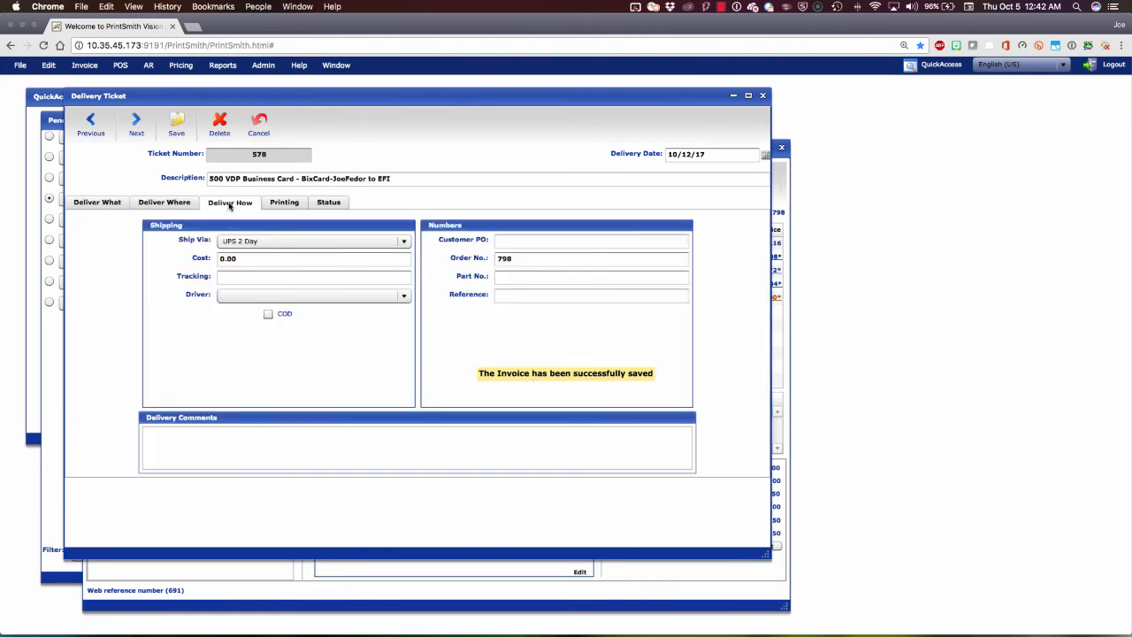
pyautogui.click(284, 205)
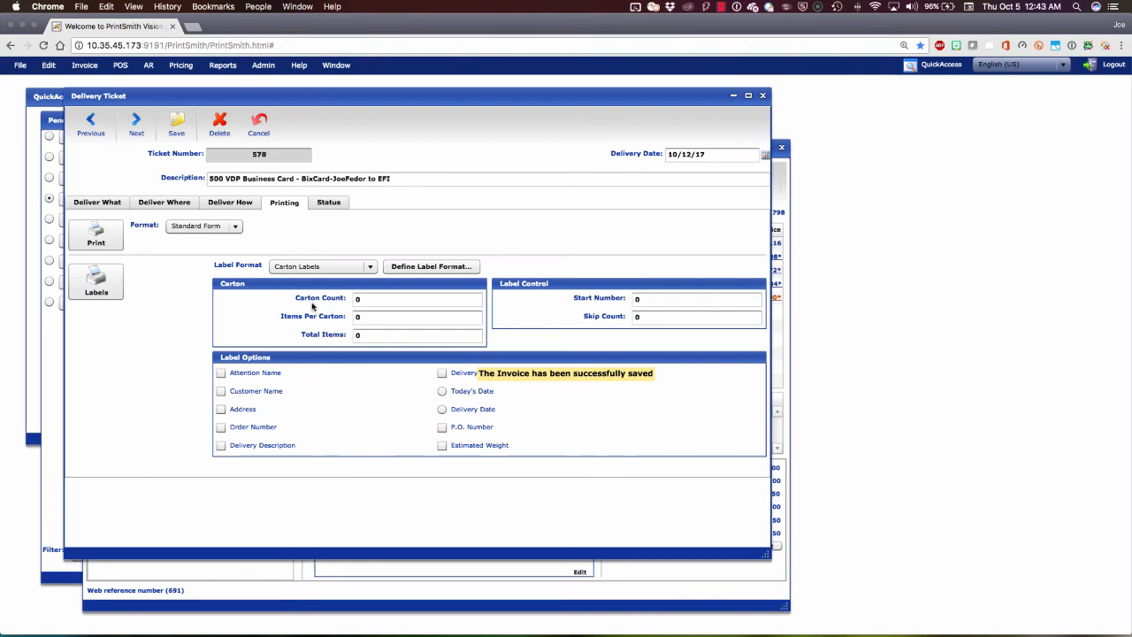
pyautogui.click(330, 203)
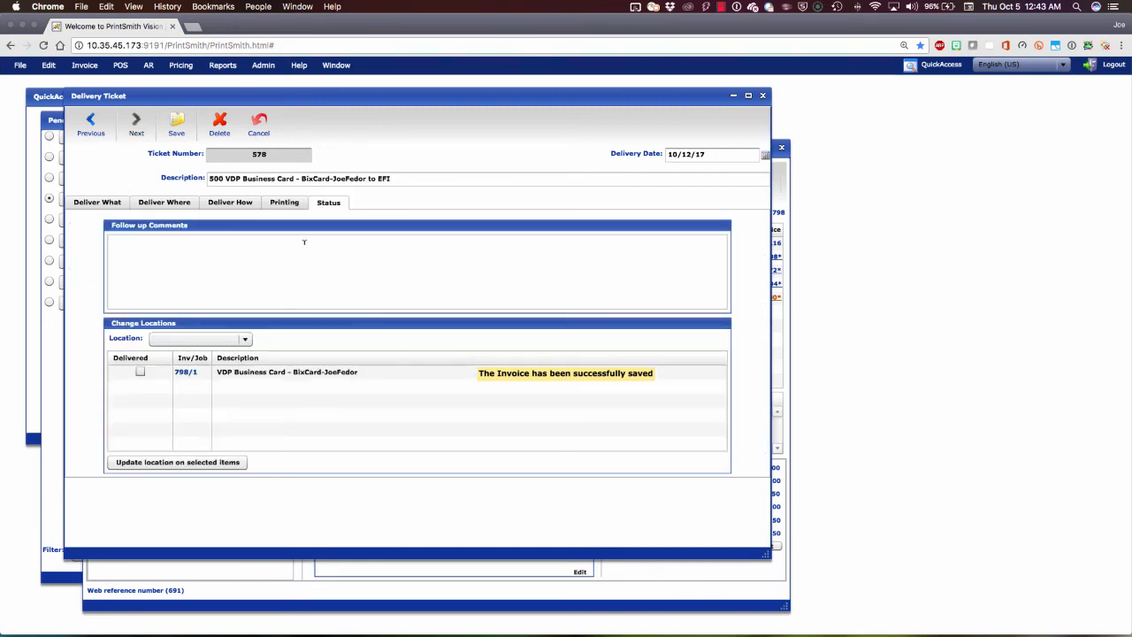
# Step: Mark the business card job as delivered on the delivery ticket, and save the ticket
pyautogui.click(139, 372)
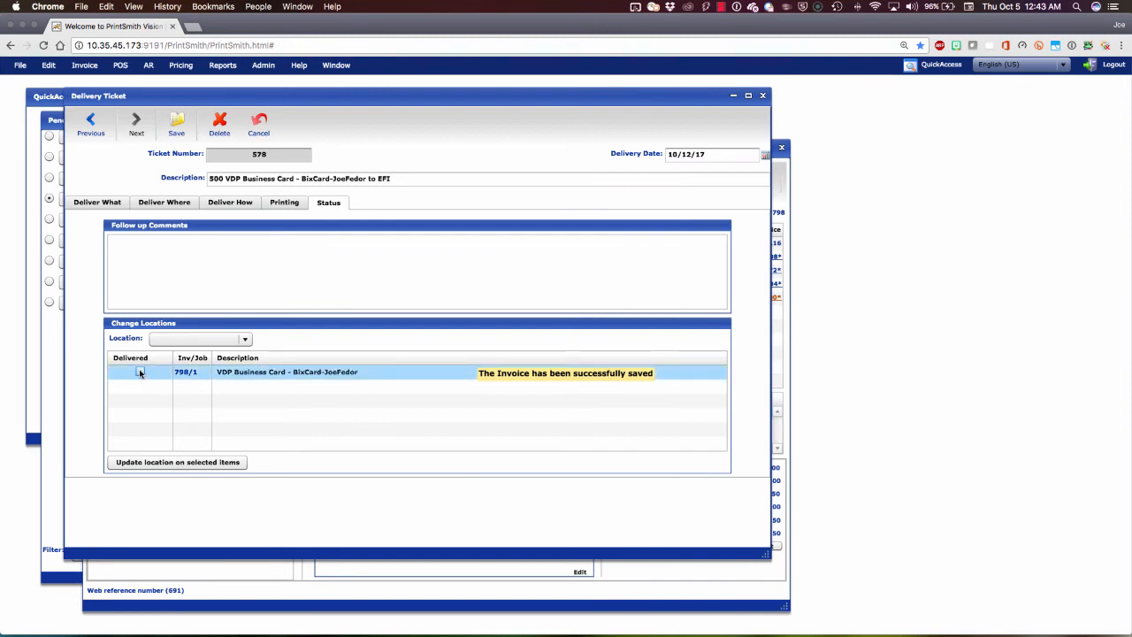
pyautogui.click(139, 372)
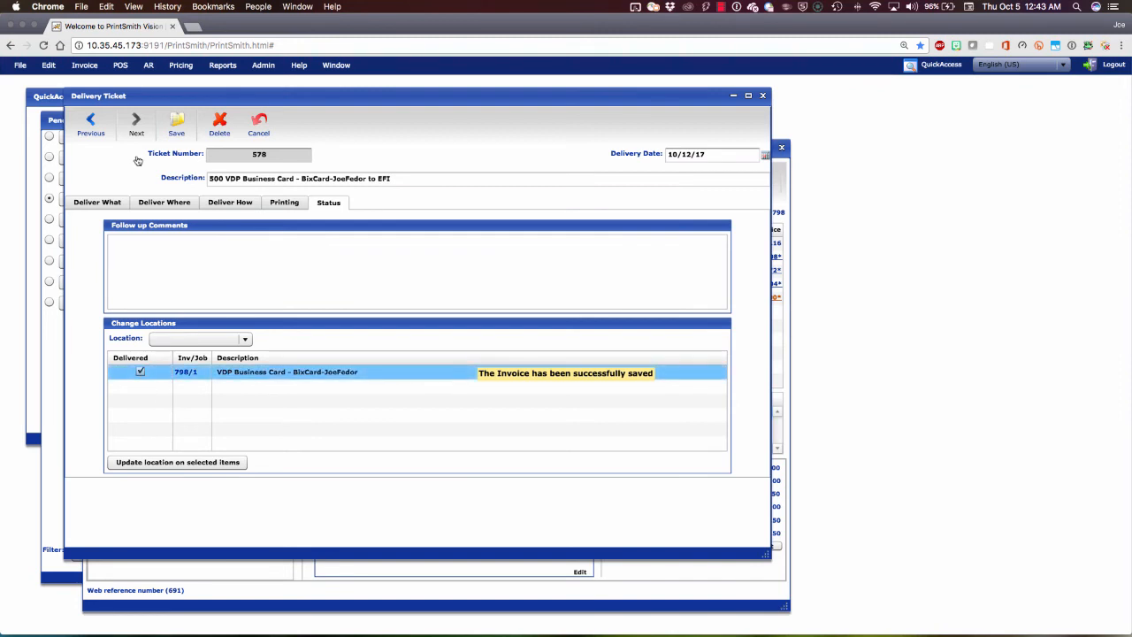
pyautogui.click(177, 126)
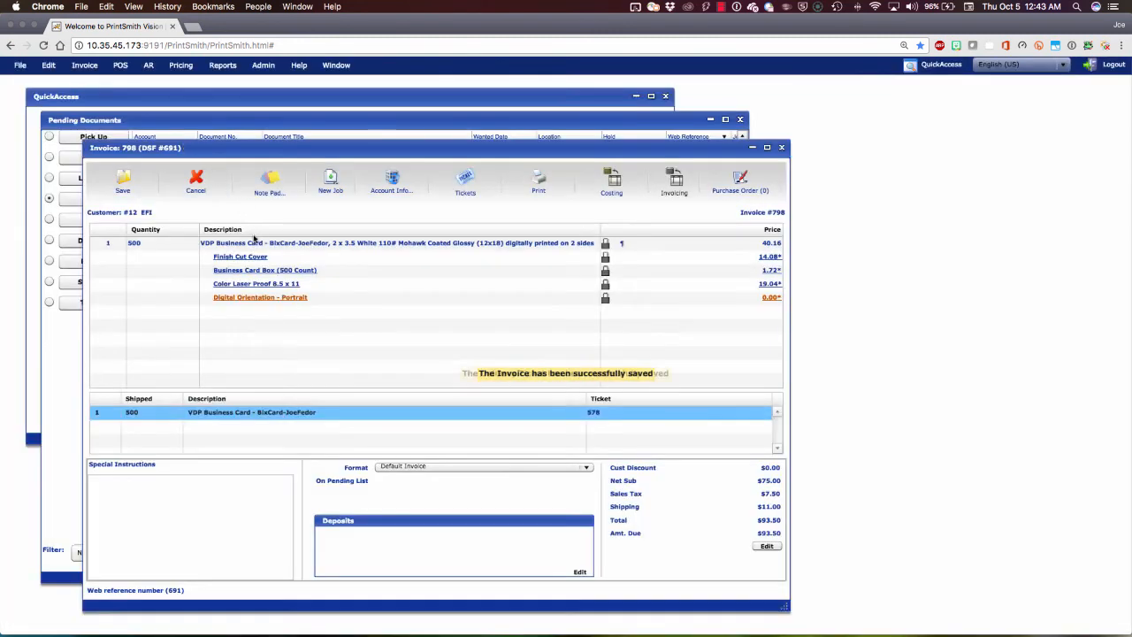
# Step: Refresh the Digital StoreFront order confirmation to check its shipping status, and return to the PrintSmith Vision invoice
pyautogui.hotkey('ctrl', 'Left')
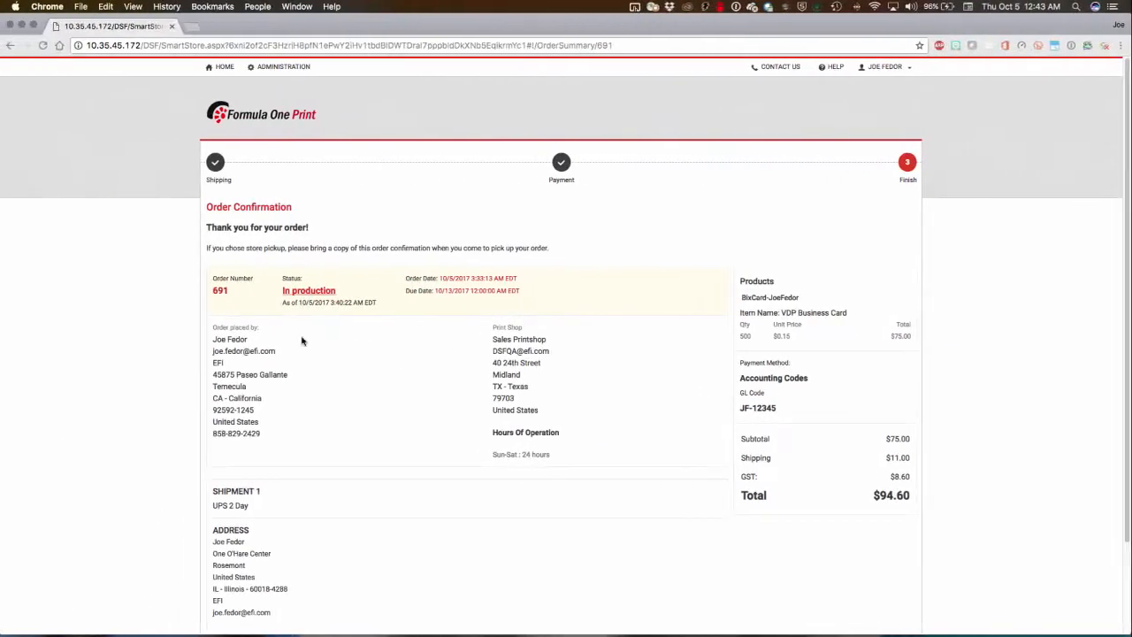
pyautogui.press('super+r')
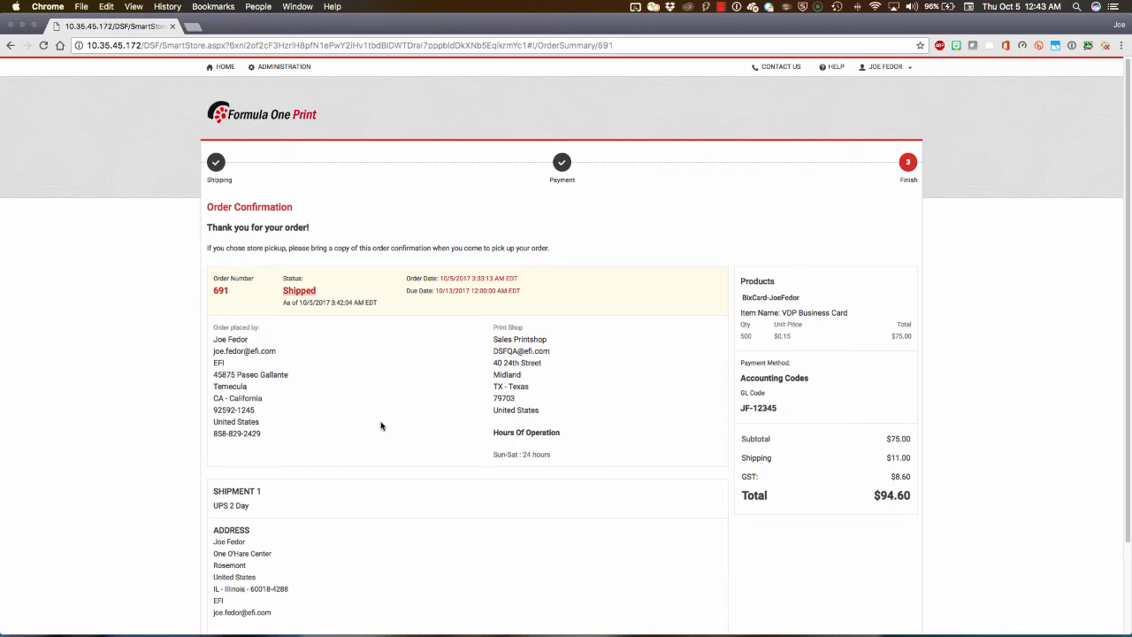
pyautogui.hotkey('ctrl', 'Right')
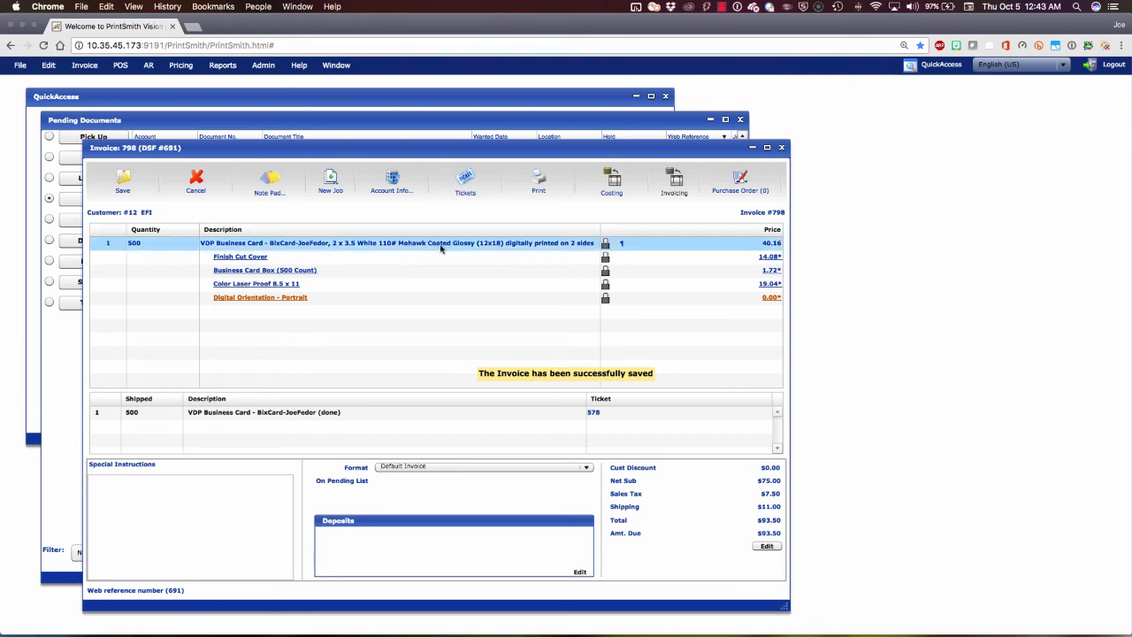
# Step: Save the invoice, and pick it up in the cash register with its full amount charged to the customer's account
pyautogui.click(128, 185)
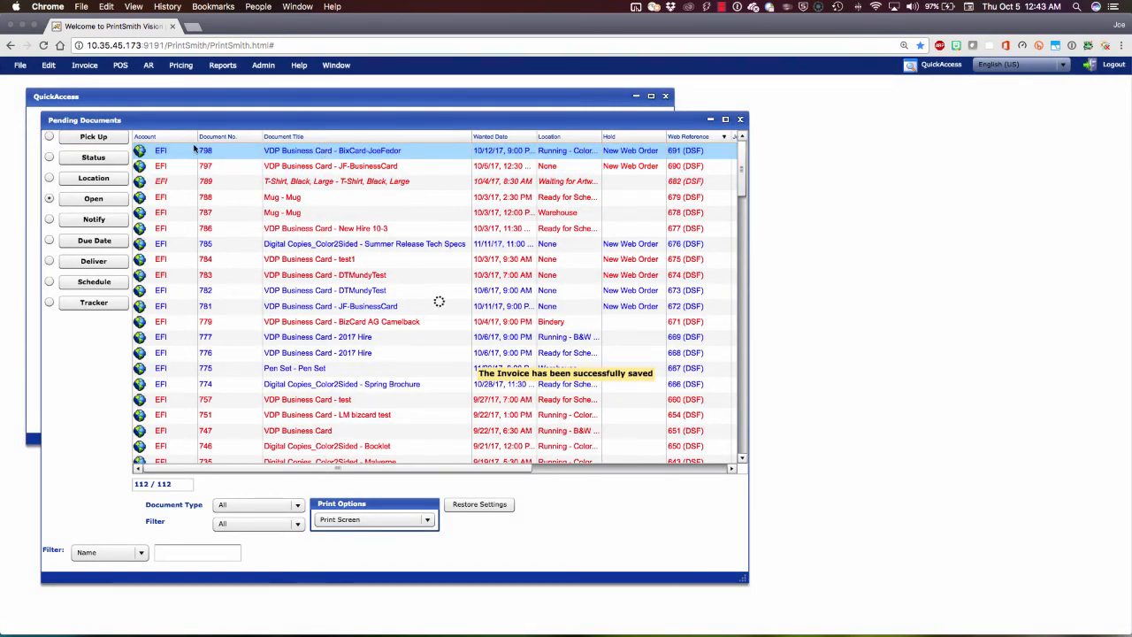
pyautogui.click(93, 137)
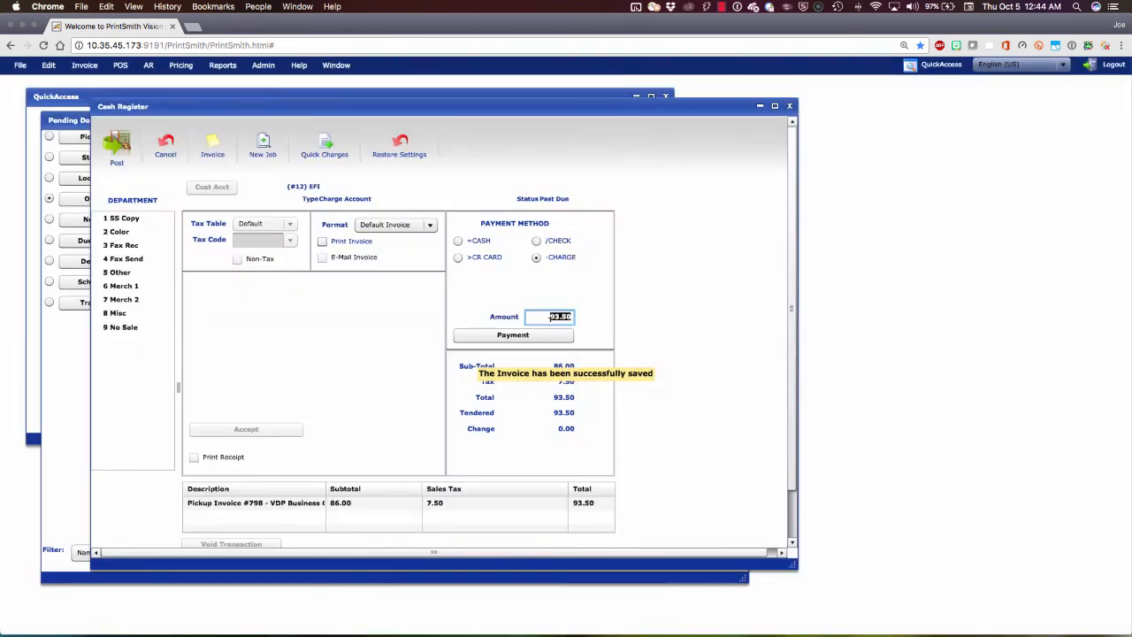
pyautogui.click(512, 336)
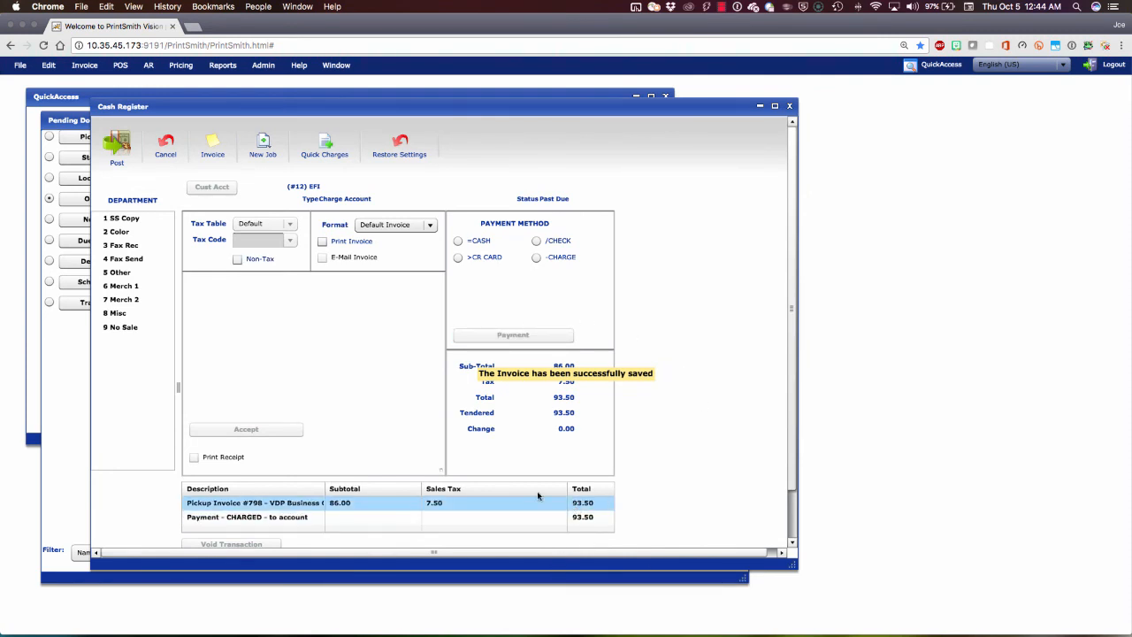
# Step: Post the cash register transaction, and close both the transaction totals and the cash register
pyautogui.click(117, 147)
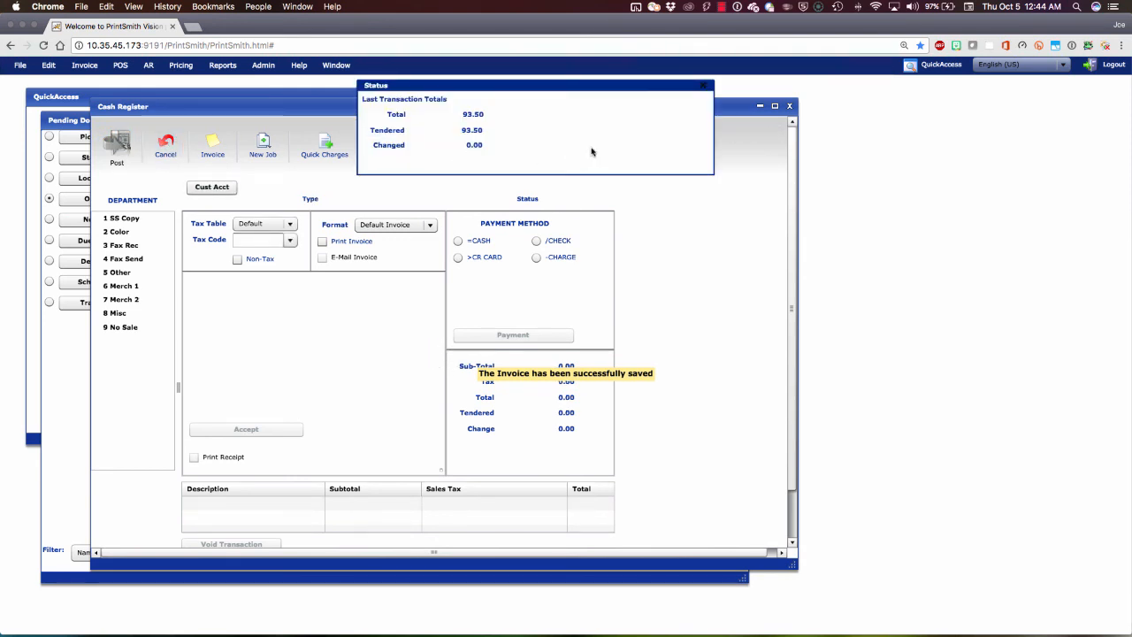
pyautogui.click(705, 85)
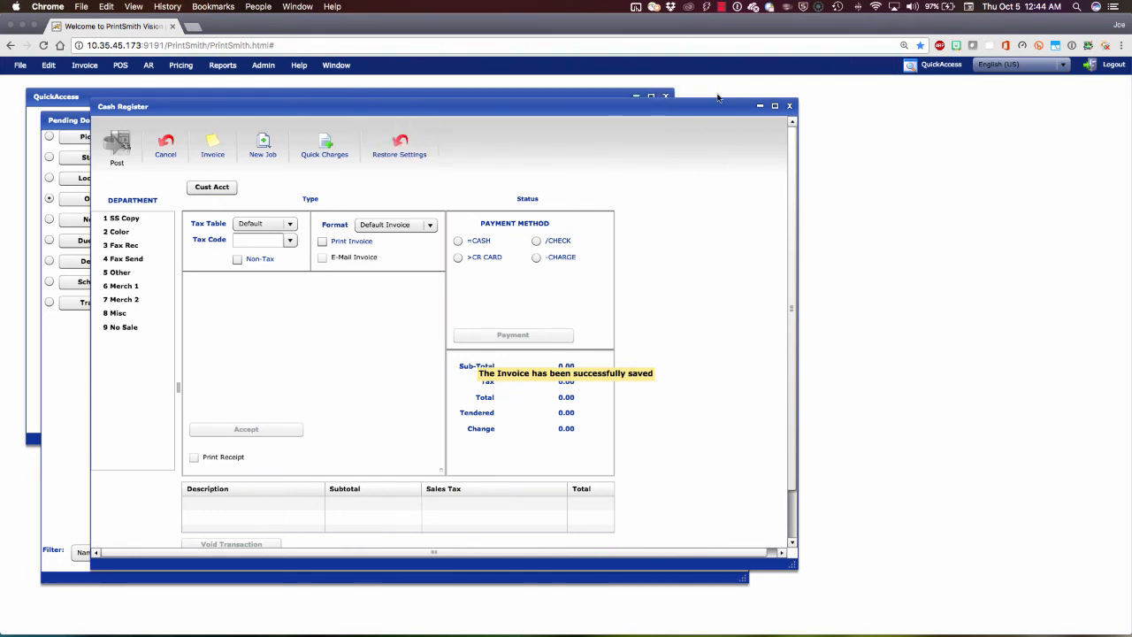
pyautogui.click(789, 105)
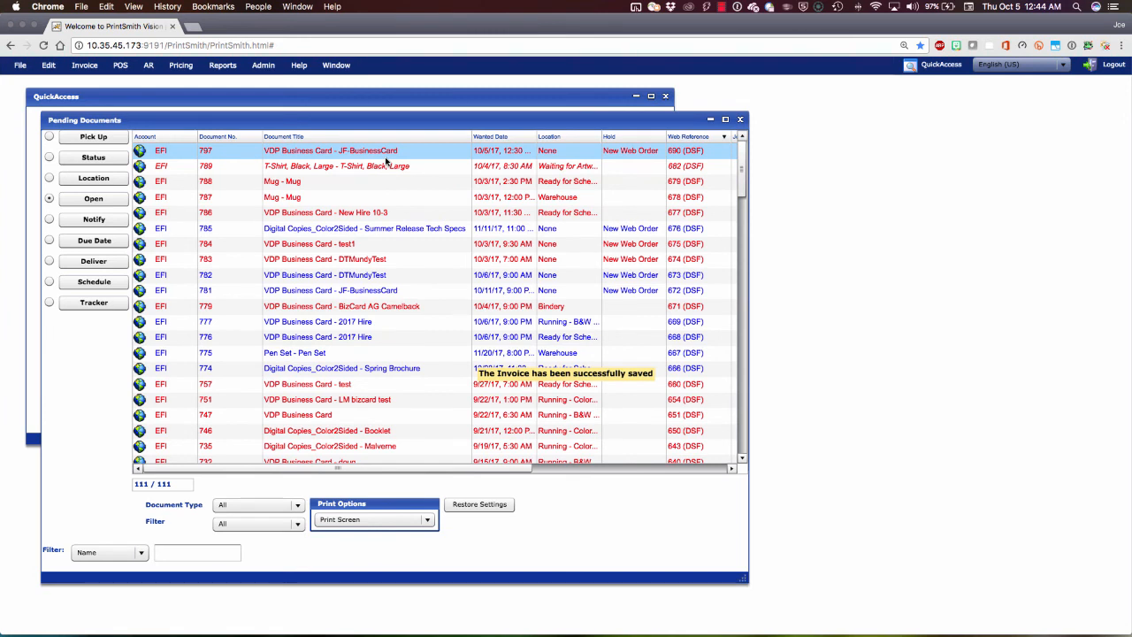
# Step: Switch to Digital StoreFront, refresh the order confirmation to check its invoicing status, and open the order history and status list
pyautogui.hotkey('ctrl', 'Left')
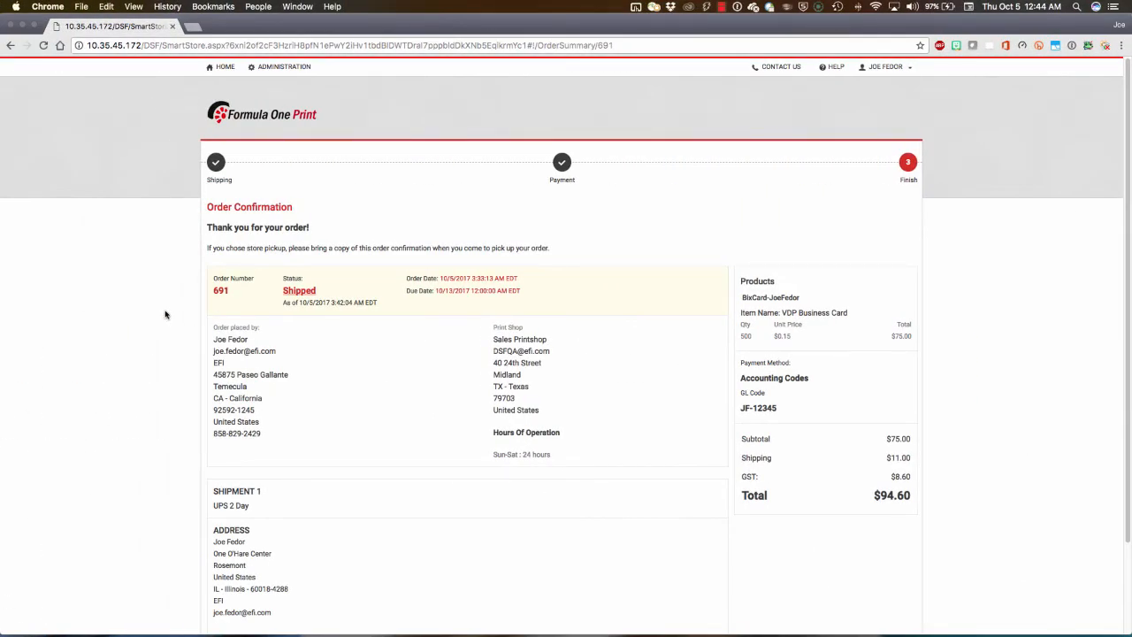
pyautogui.press('super+r')
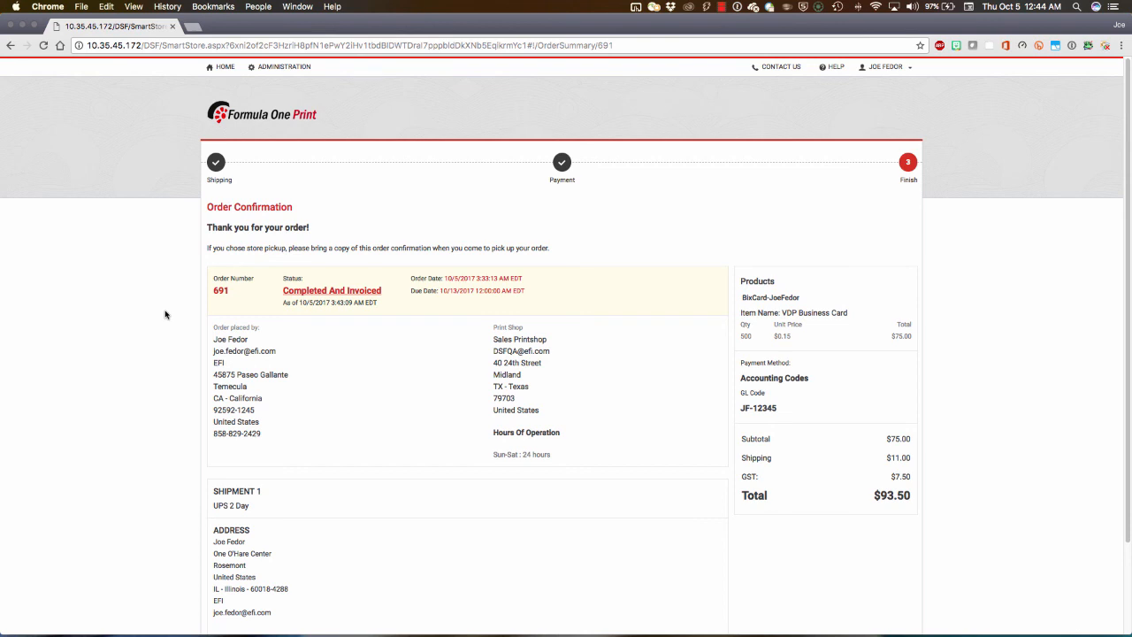
pyautogui.click(885, 67)
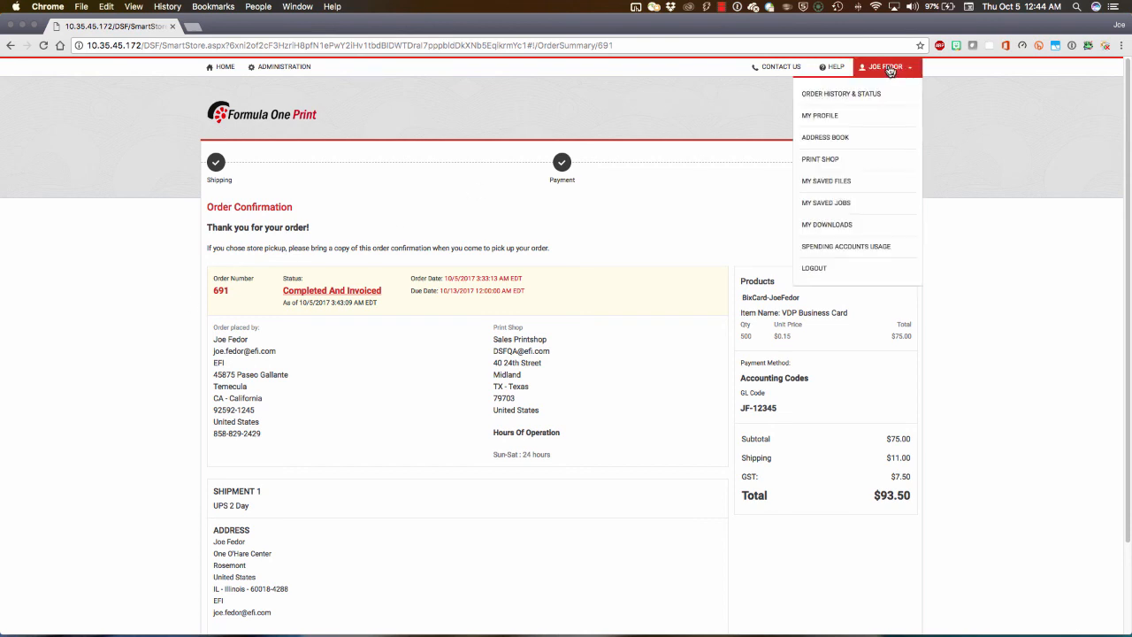
pyautogui.click(860, 104)
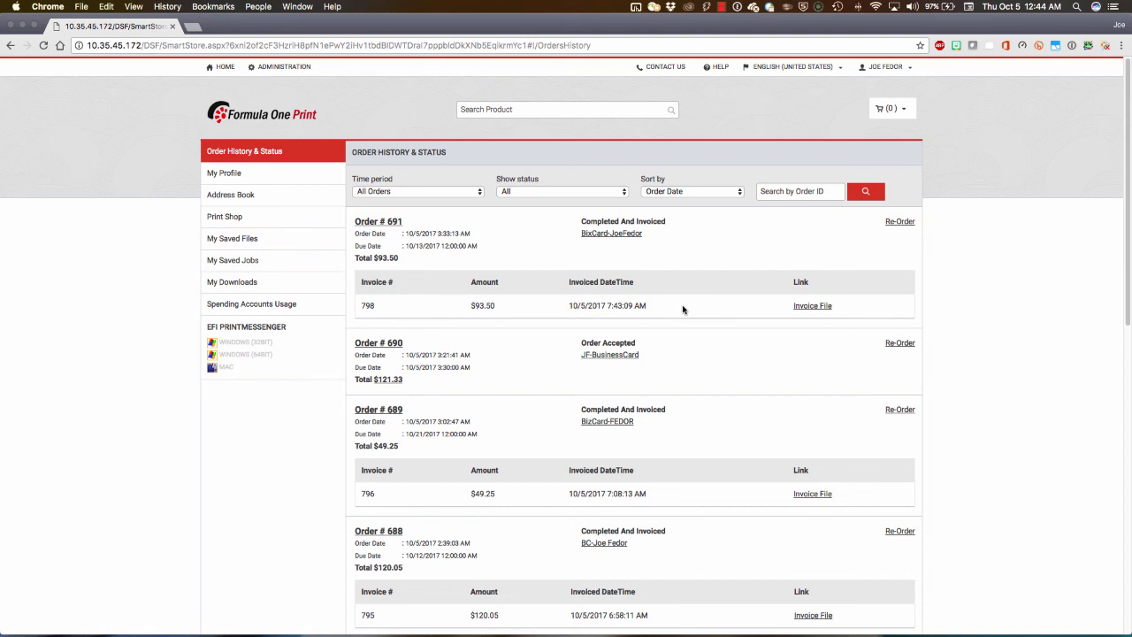
# Step: View the invoice file of the newest business card order, close it, and return to the storefront home page
pyautogui.click(813, 306)
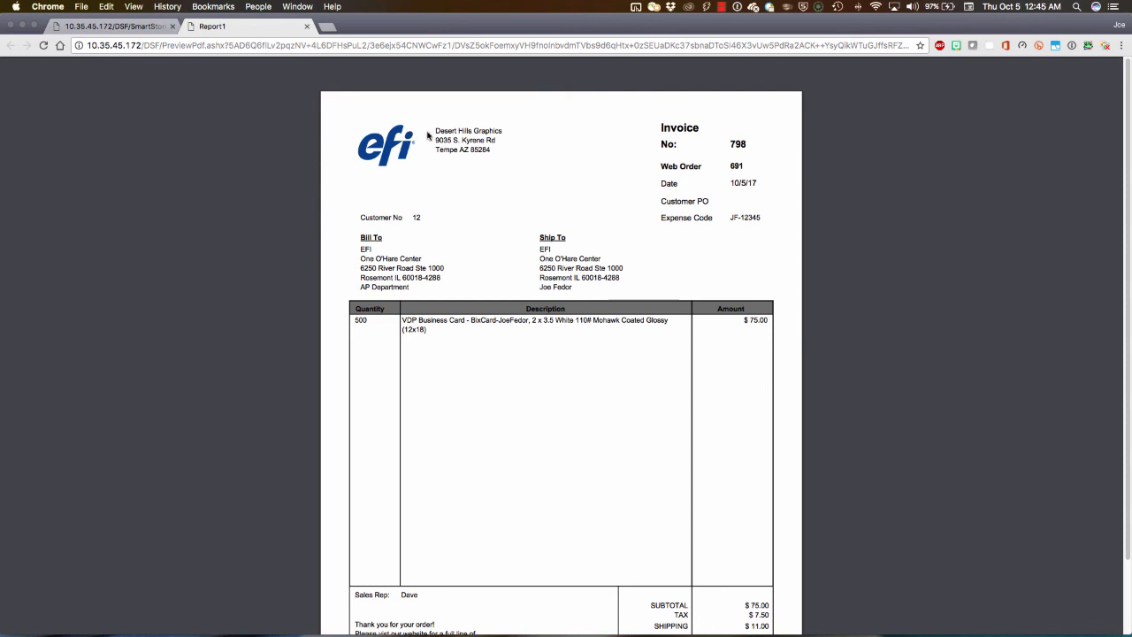
pyautogui.click(307, 27)
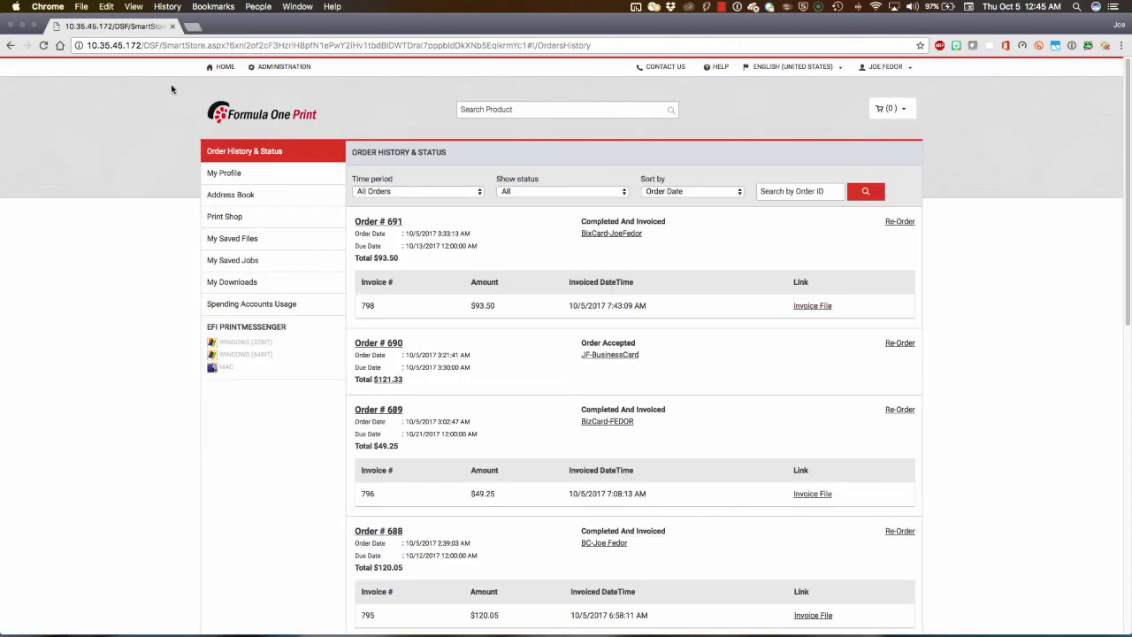
pyautogui.click(222, 67)
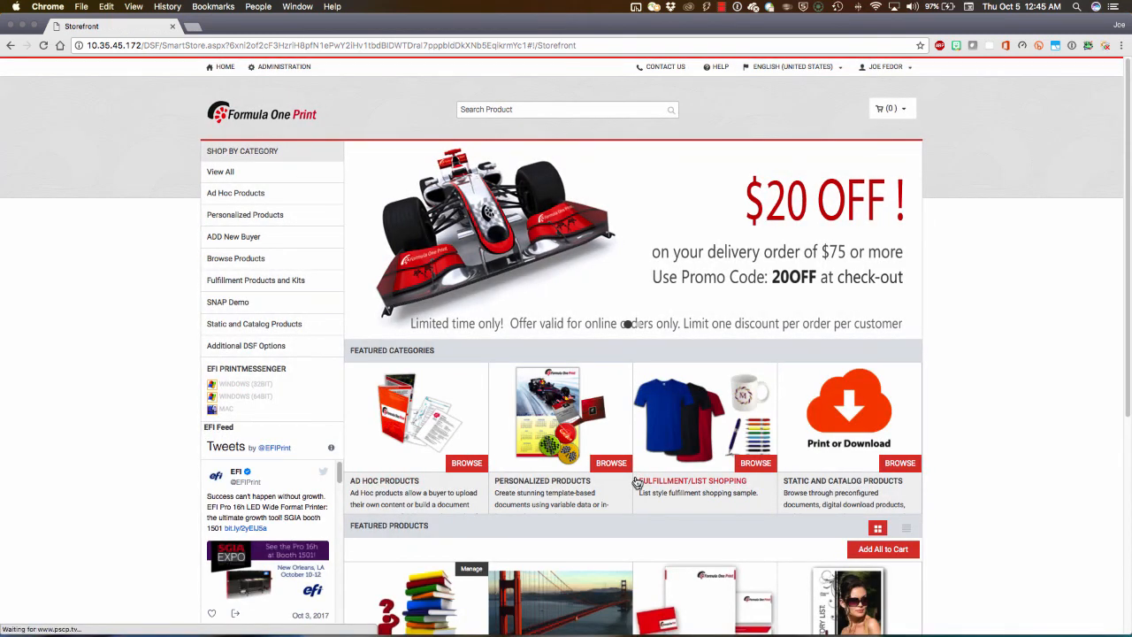
# Step: Review the Digital StoreFront, PrintSmith Vision and Fiery Command WorkStation desktops one after another in the desktop overview
pyautogui.hotkey('ctrl', 'Up')
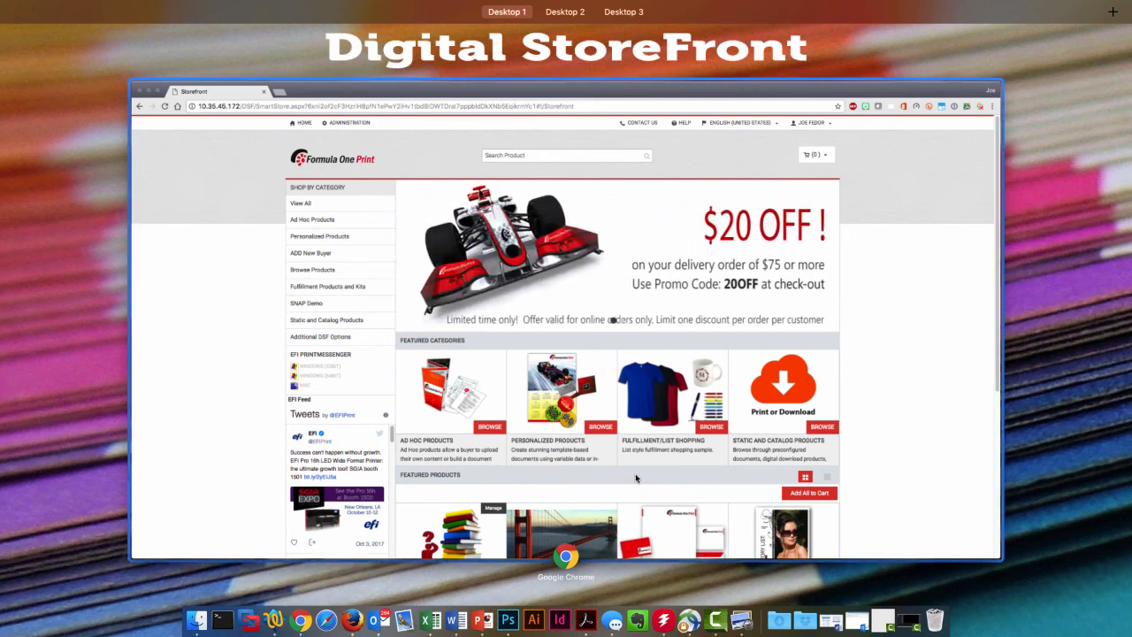
pyautogui.hotkey('ctrl', 'Right')
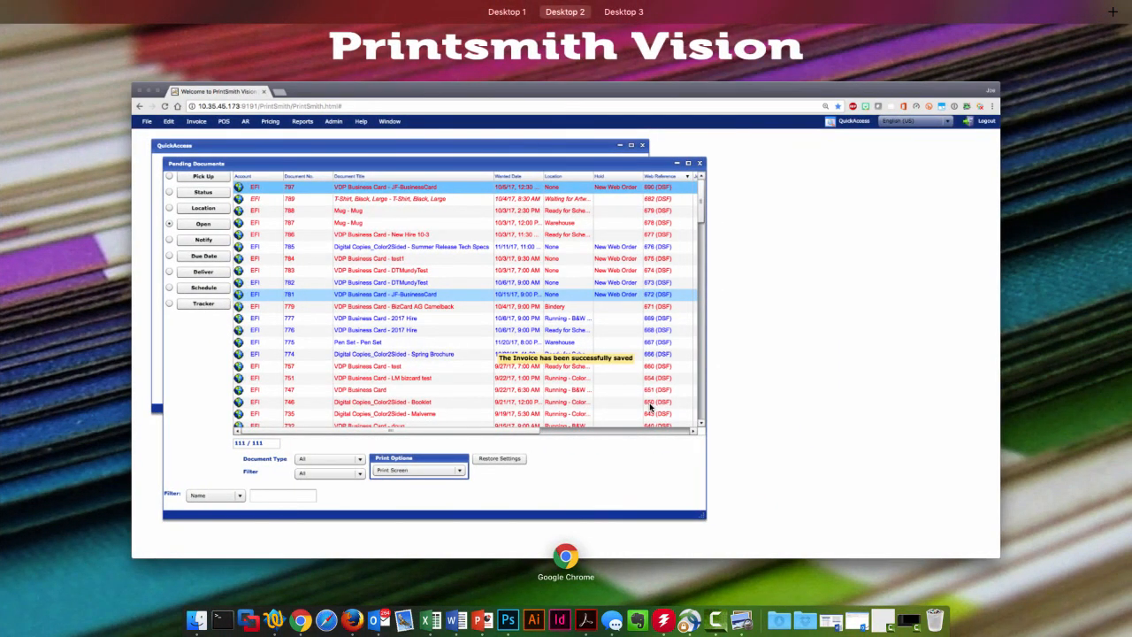
pyautogui.hotkey('ctrl', 'Right')
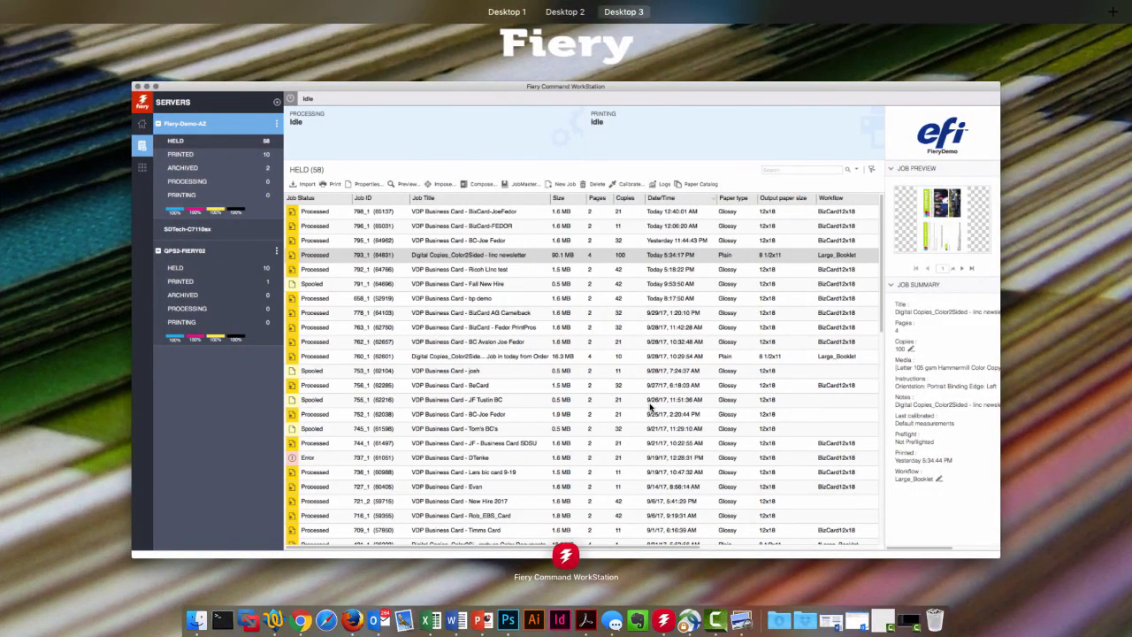